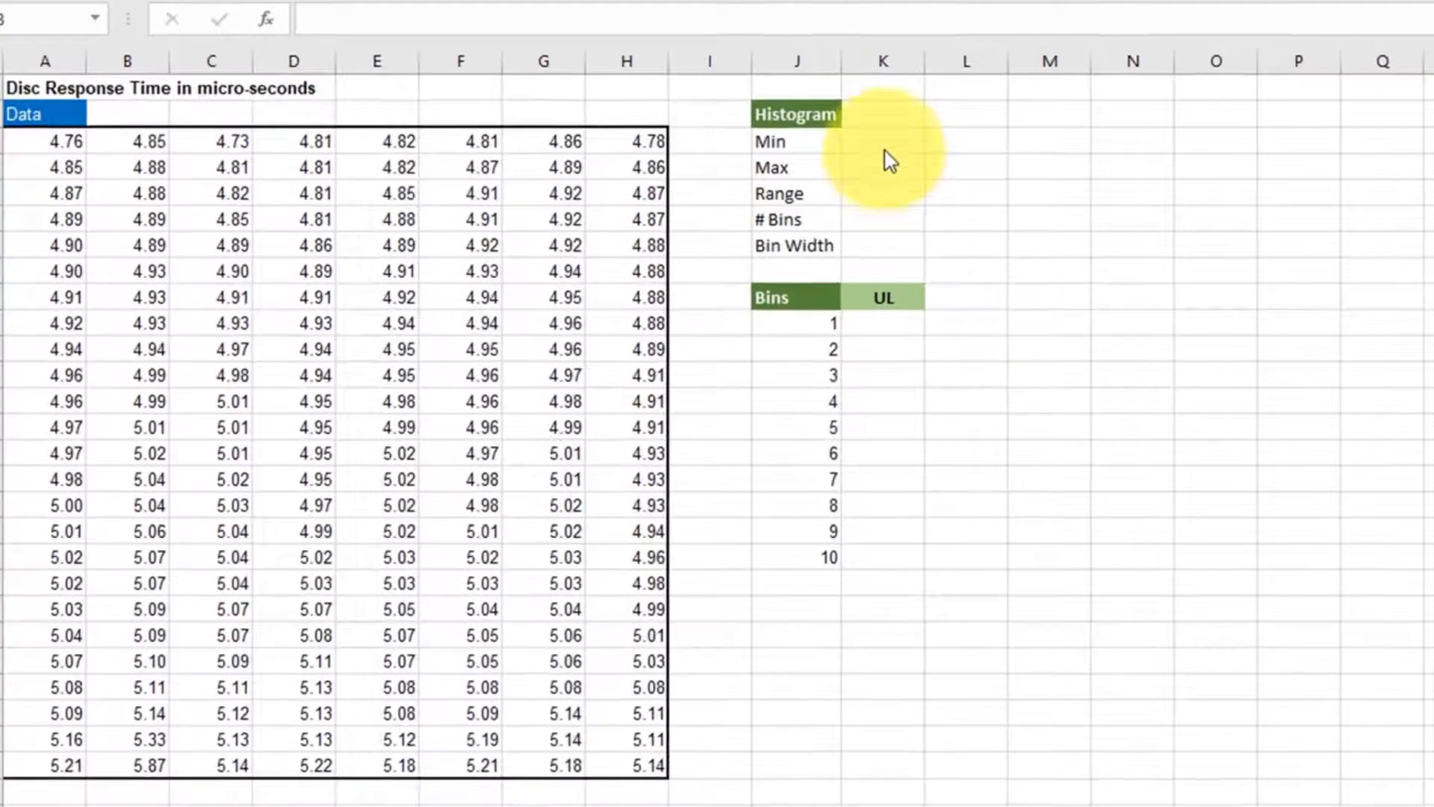
# - Calculate the minimum of the data in cell K3 with =MIN(A3:H27)
pyautogui.click(701, 258)
pyautogui.write('=')
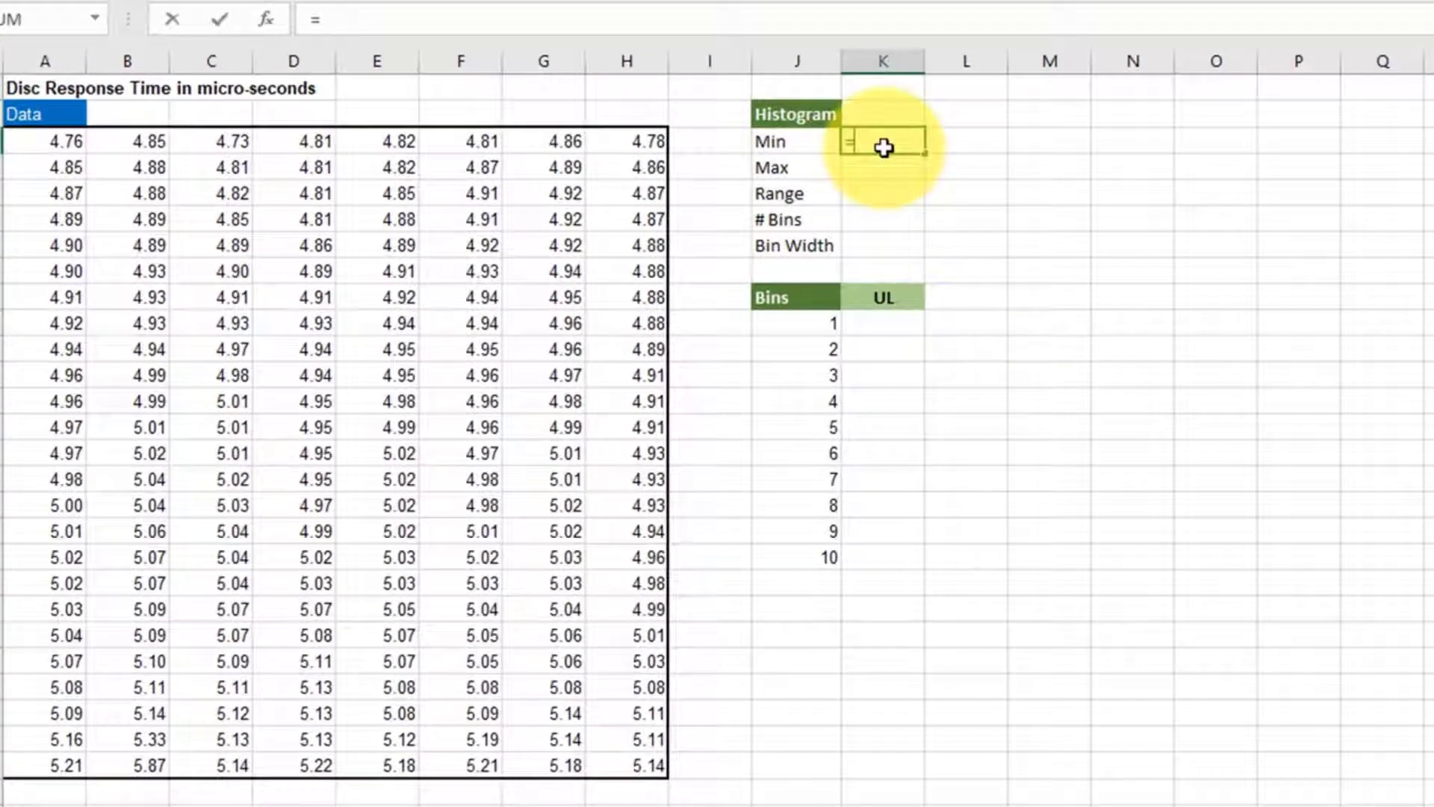
pyautogui.write('mi')
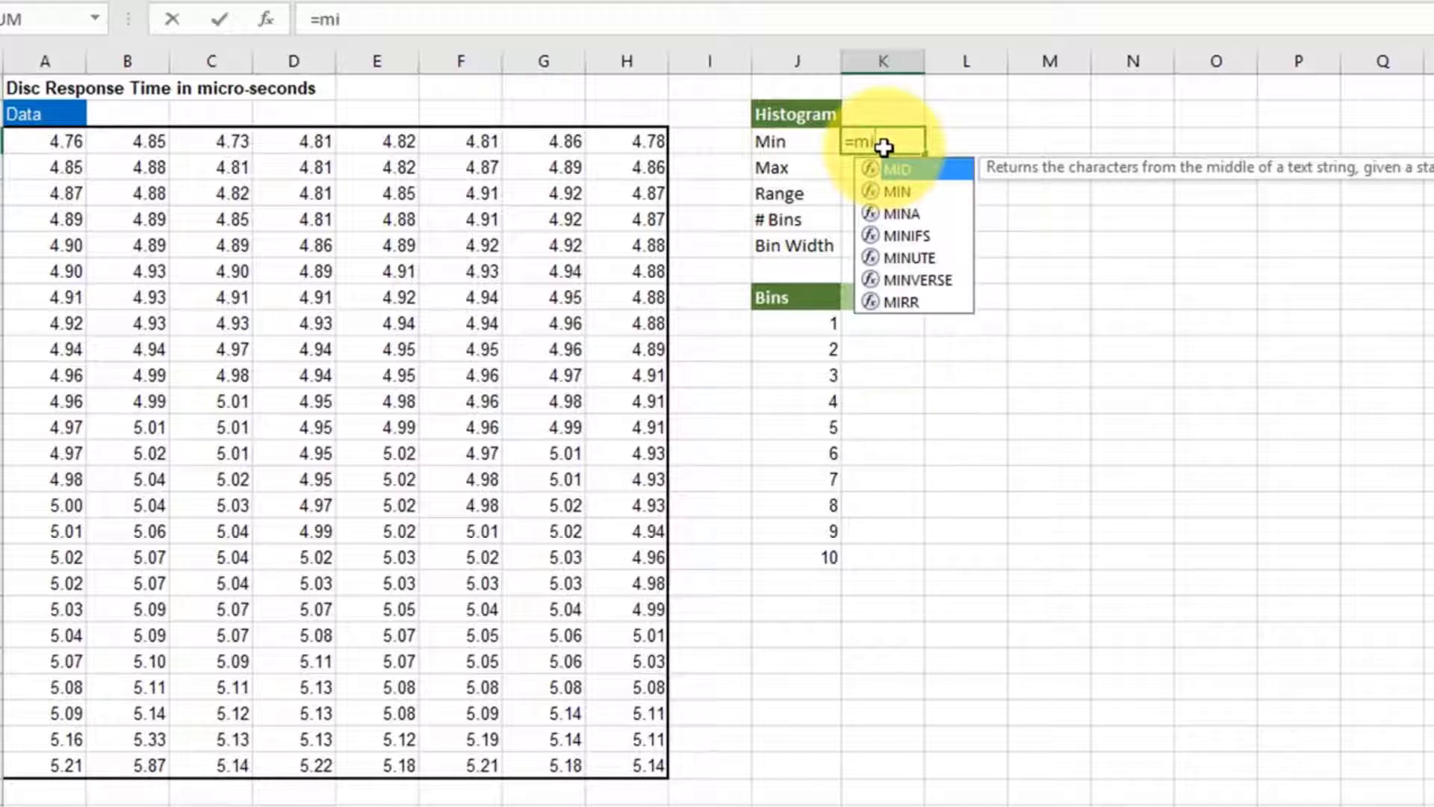
pyautogui.doubleClick(909, 190)
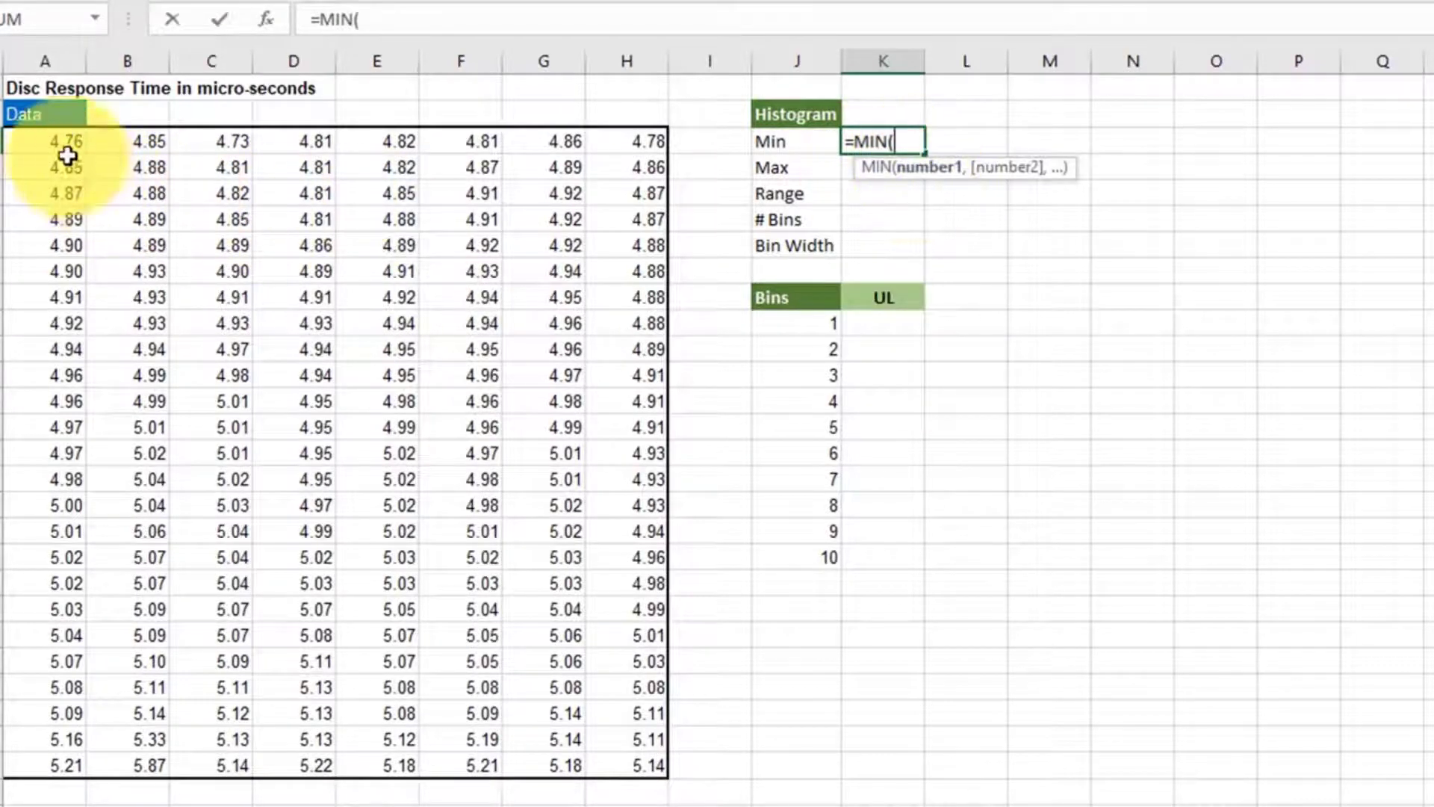
pyautogui.moveTo(52, 146); pyautogui.dragTo(613, 759)
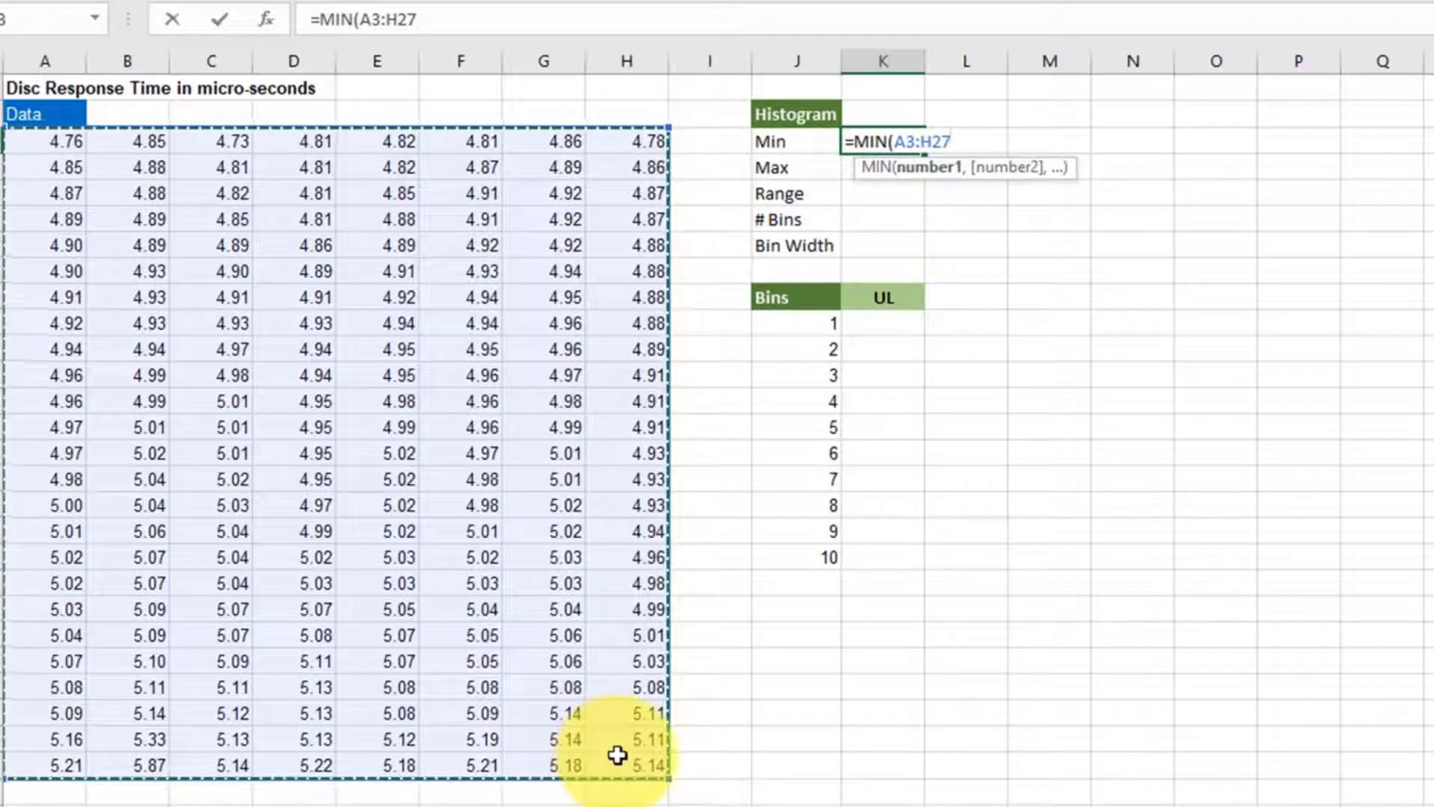
pyautogui.write(')')
pyautogui.press('Return')
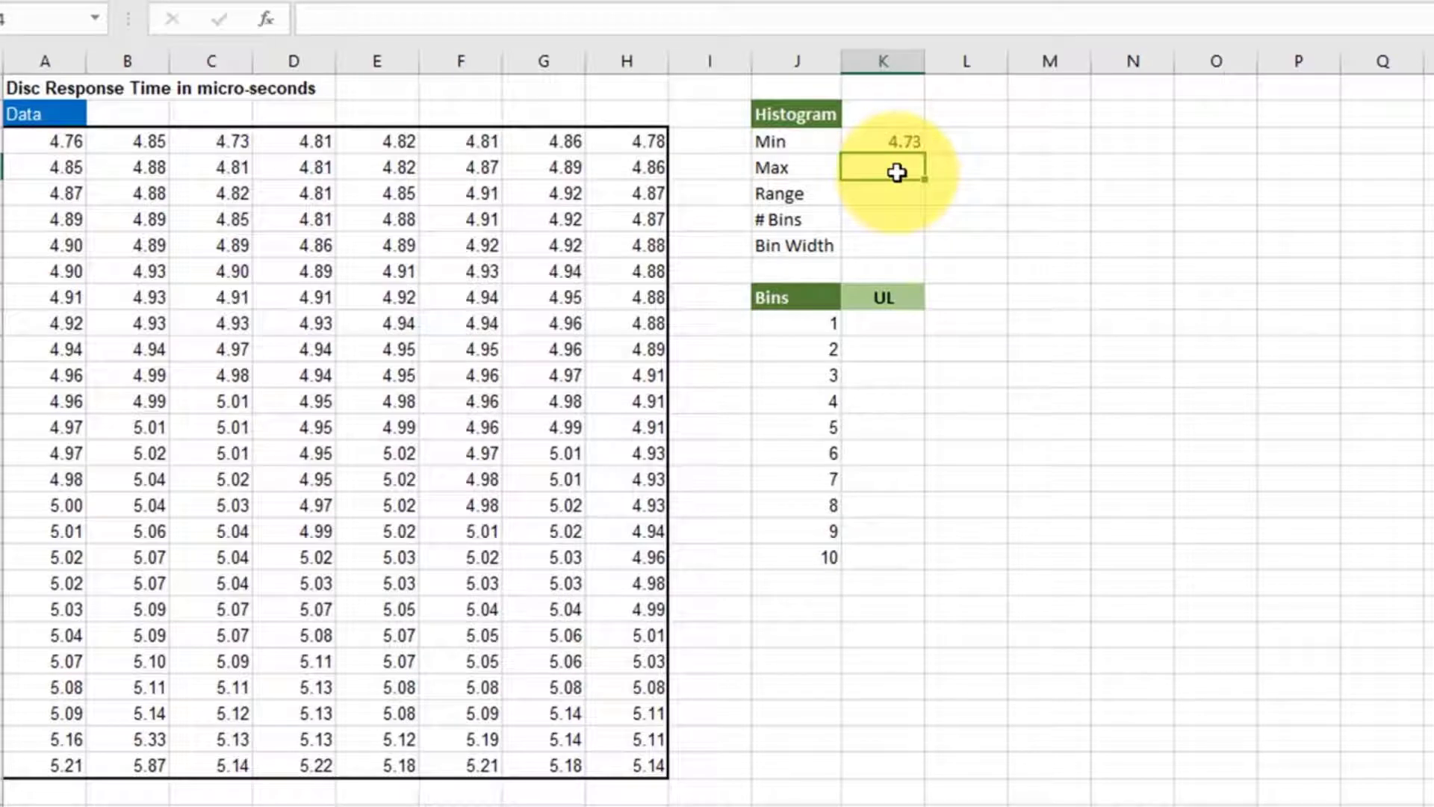
# - Calculate the maximum of the data range A3:H27 in cell K4 with the MAX function
pyautogui.write('=max')
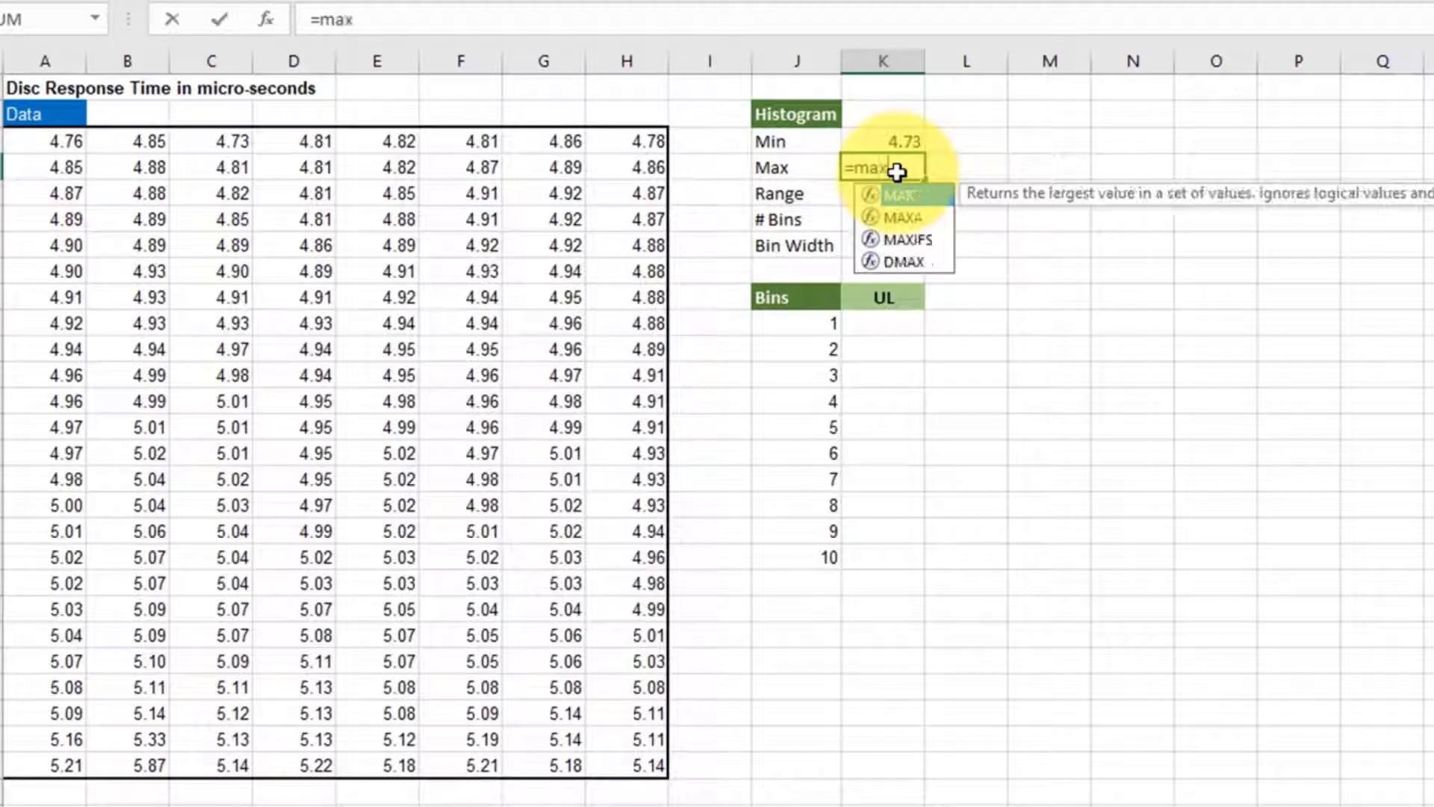
pyautogui.doubleClick(910, 193)
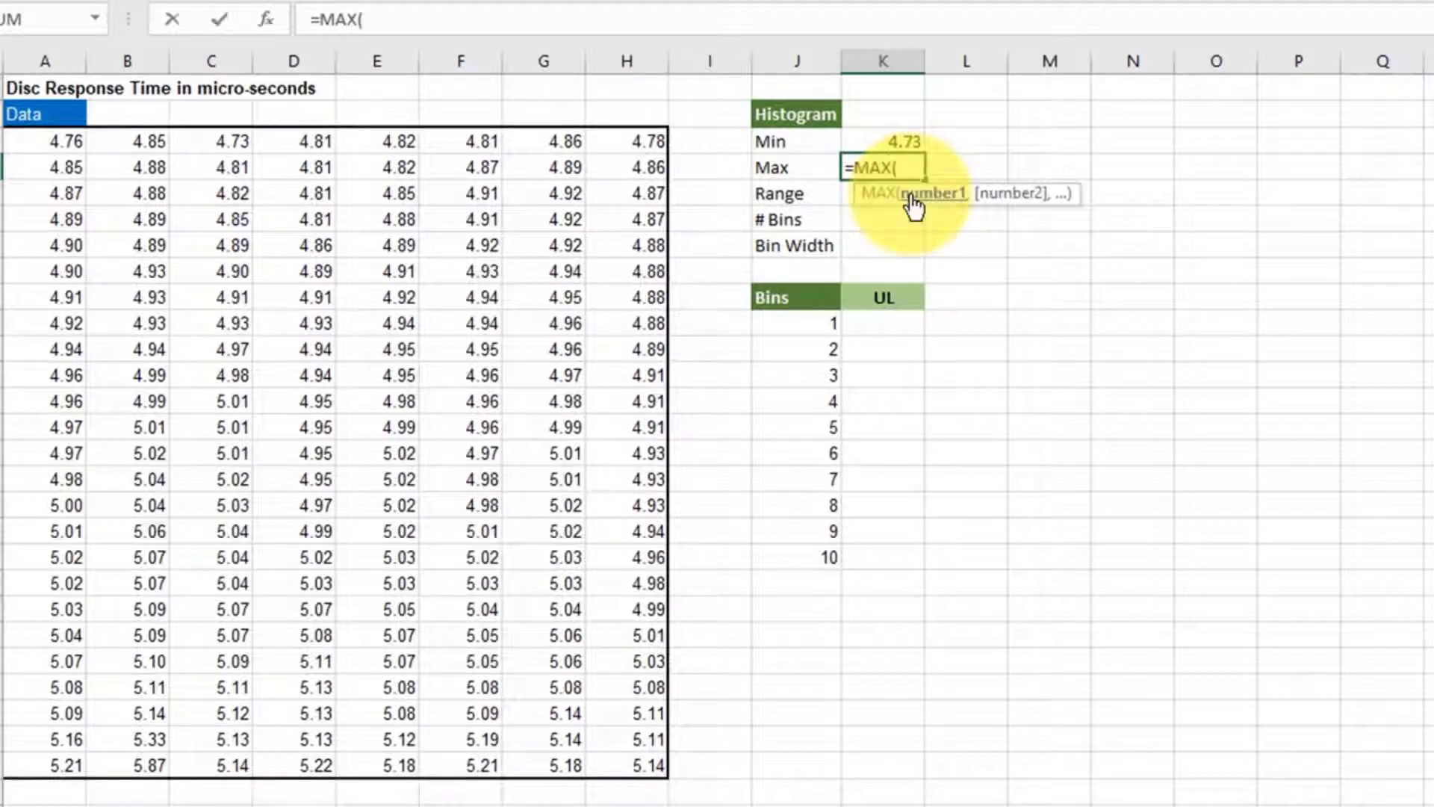
pyautogui.moveTo(44, 145); pyautogui.dragTo(602, 769)
pyautogui.press('Return')
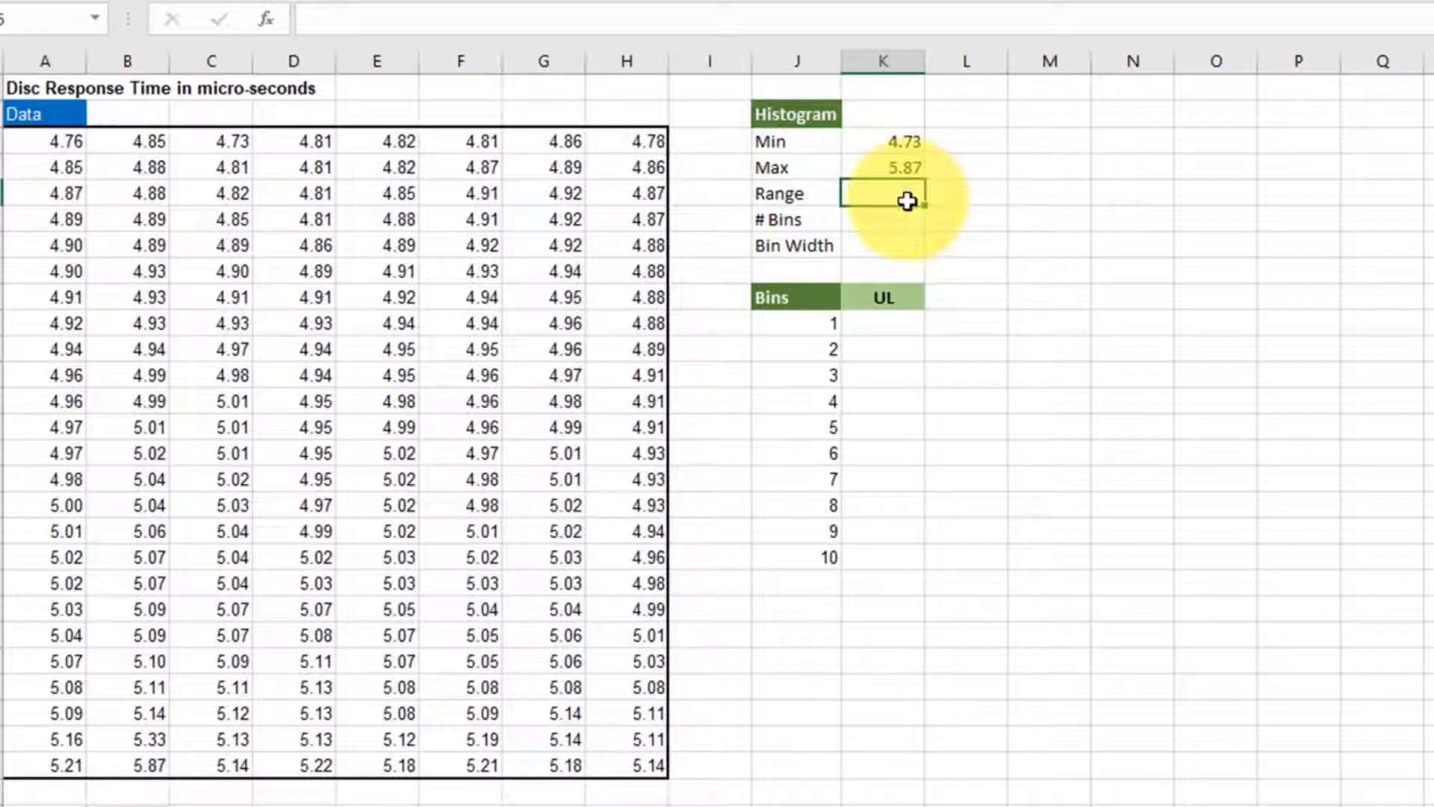
# - Calculate the range in cell K5 by subtracting the minimum from the maximum with =K4-K3
pyautogui.write('=')
pyautogui.click(905, 167)
pyautogui.write('-')
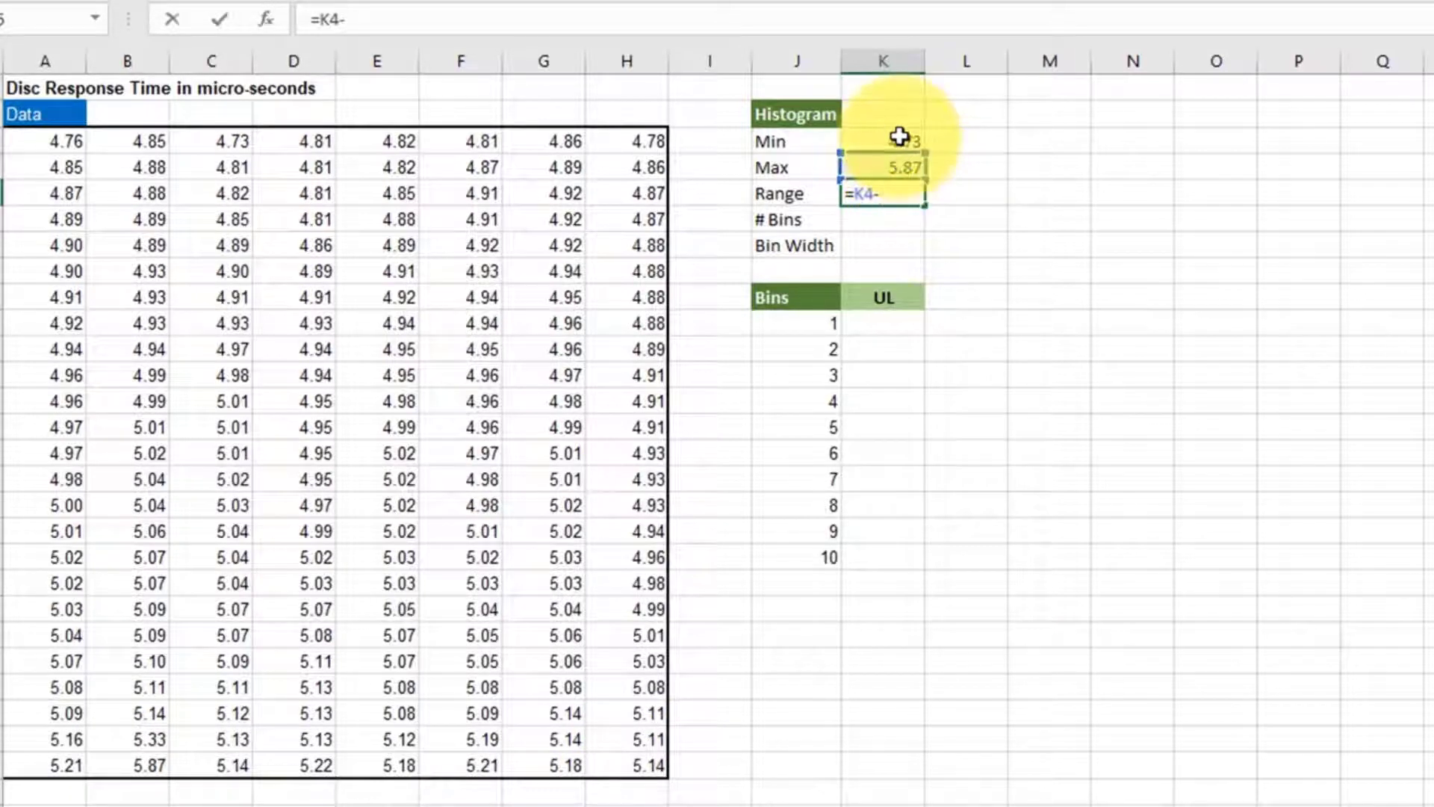
pyautogui.click(898, 135)
pyautogui.press('Return')
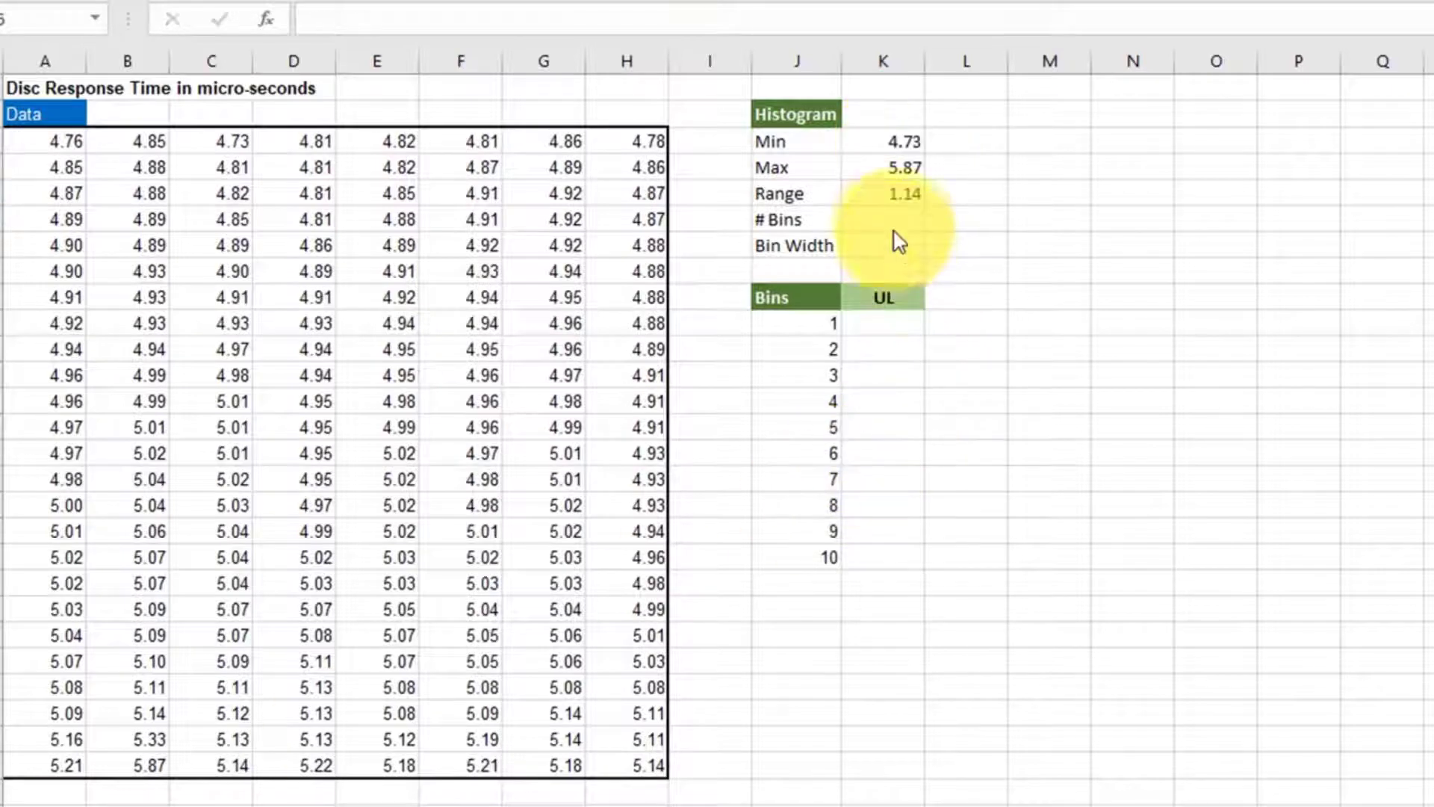
# - Set the number of bins to 10 in K6 and calculate the bin width in K7 with =K5/K6
pyautogui.write('10')
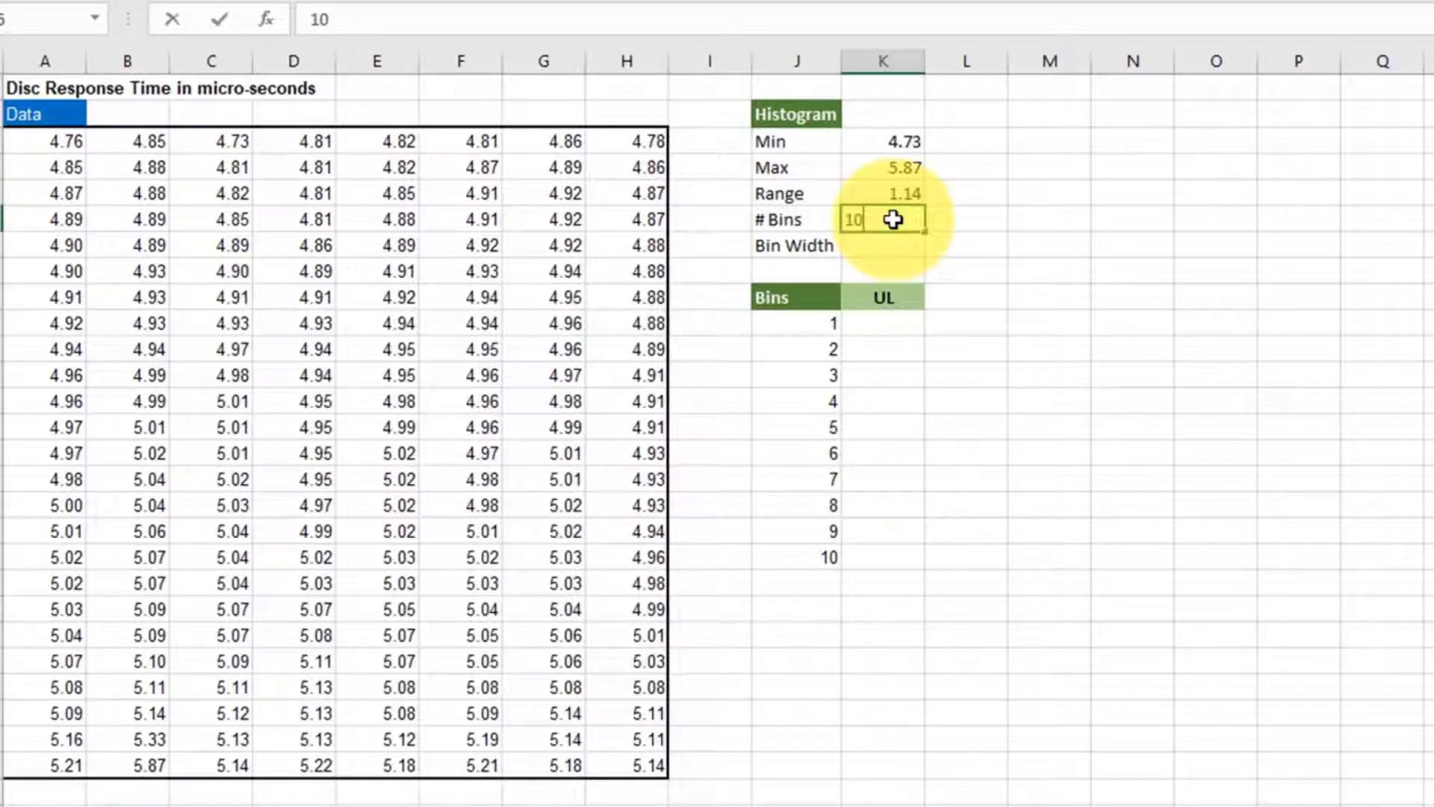
pyautogui.press('Return')
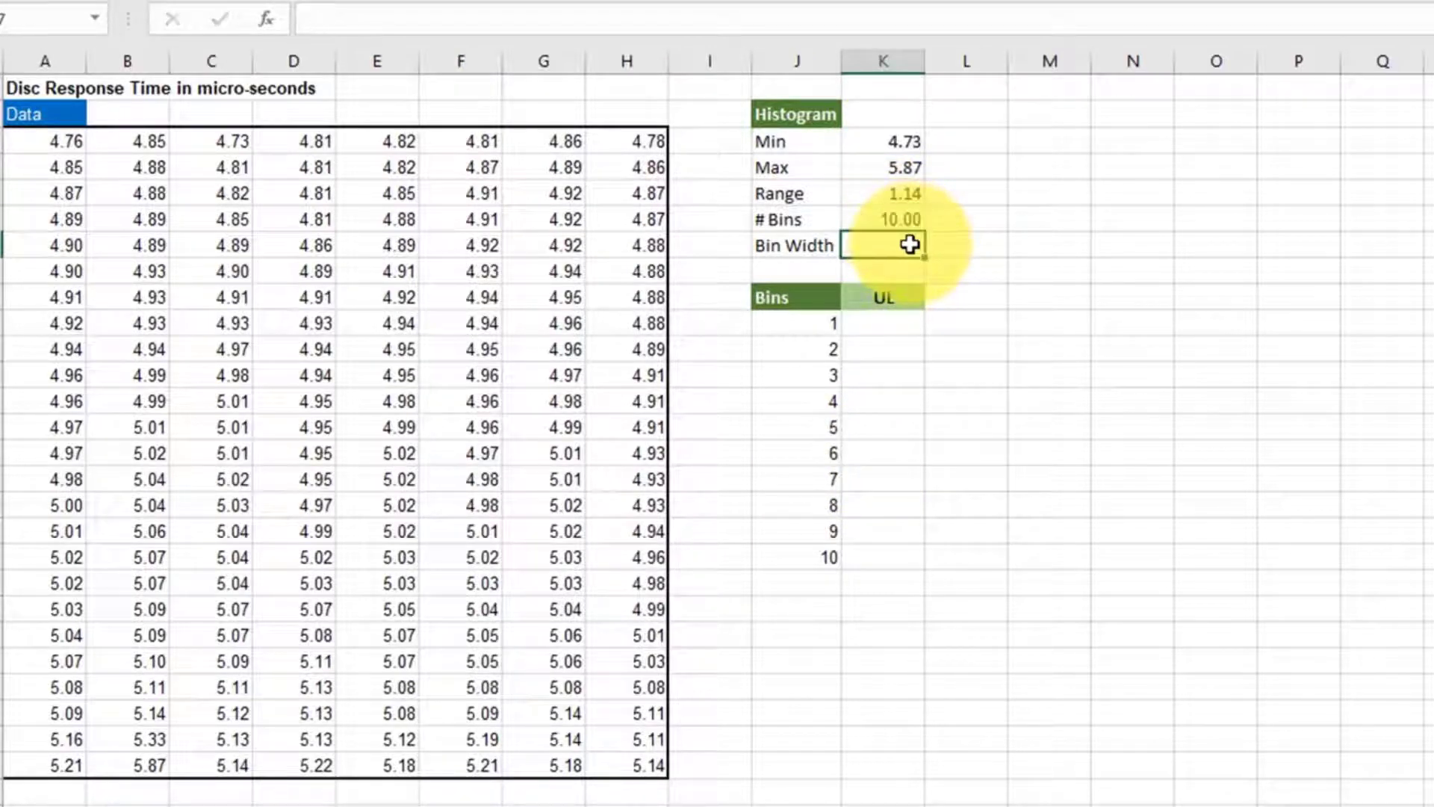
pyautogui.write('=')
pyautogui.click(896, 191)
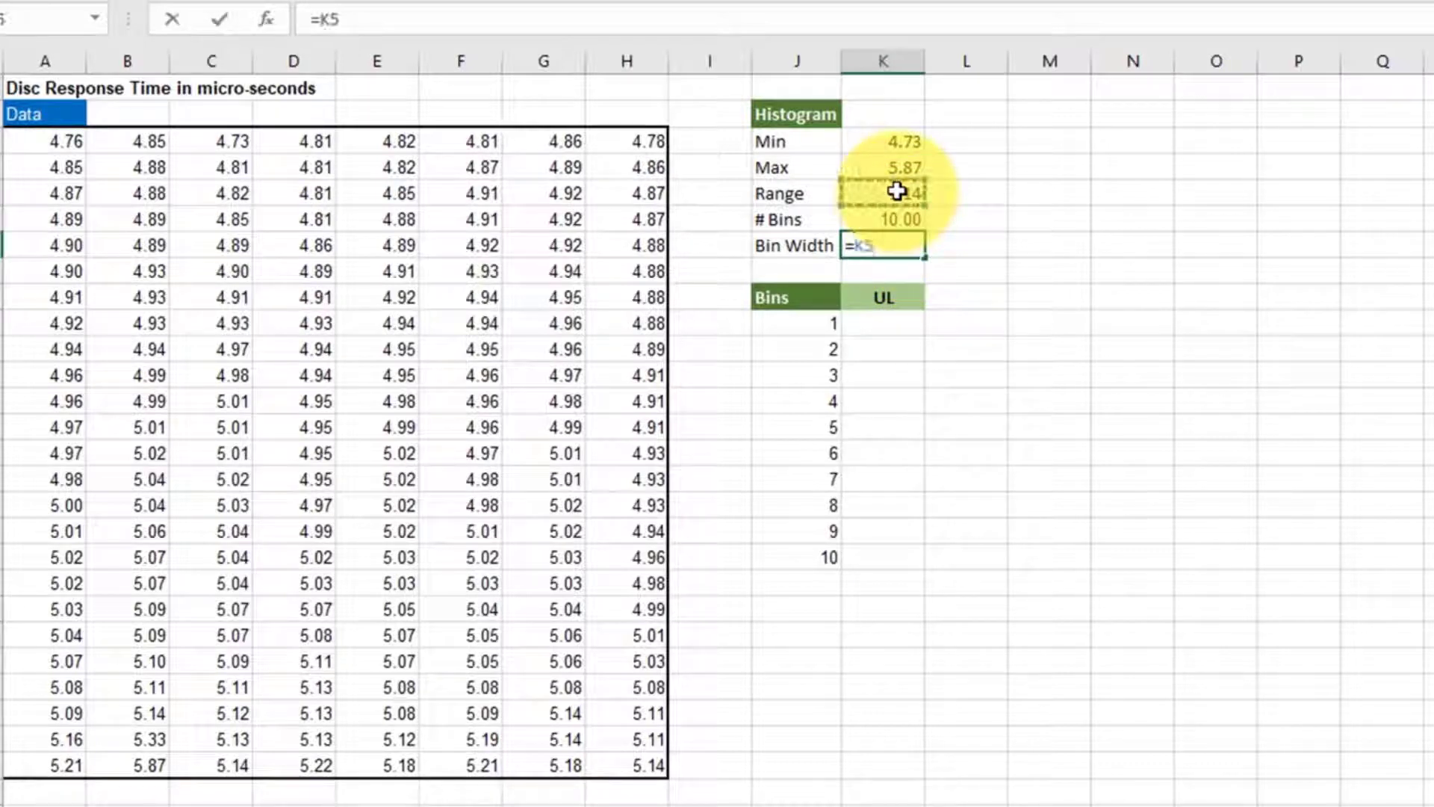
pyautogui.write('/')
pyautogui.click(892, 216)
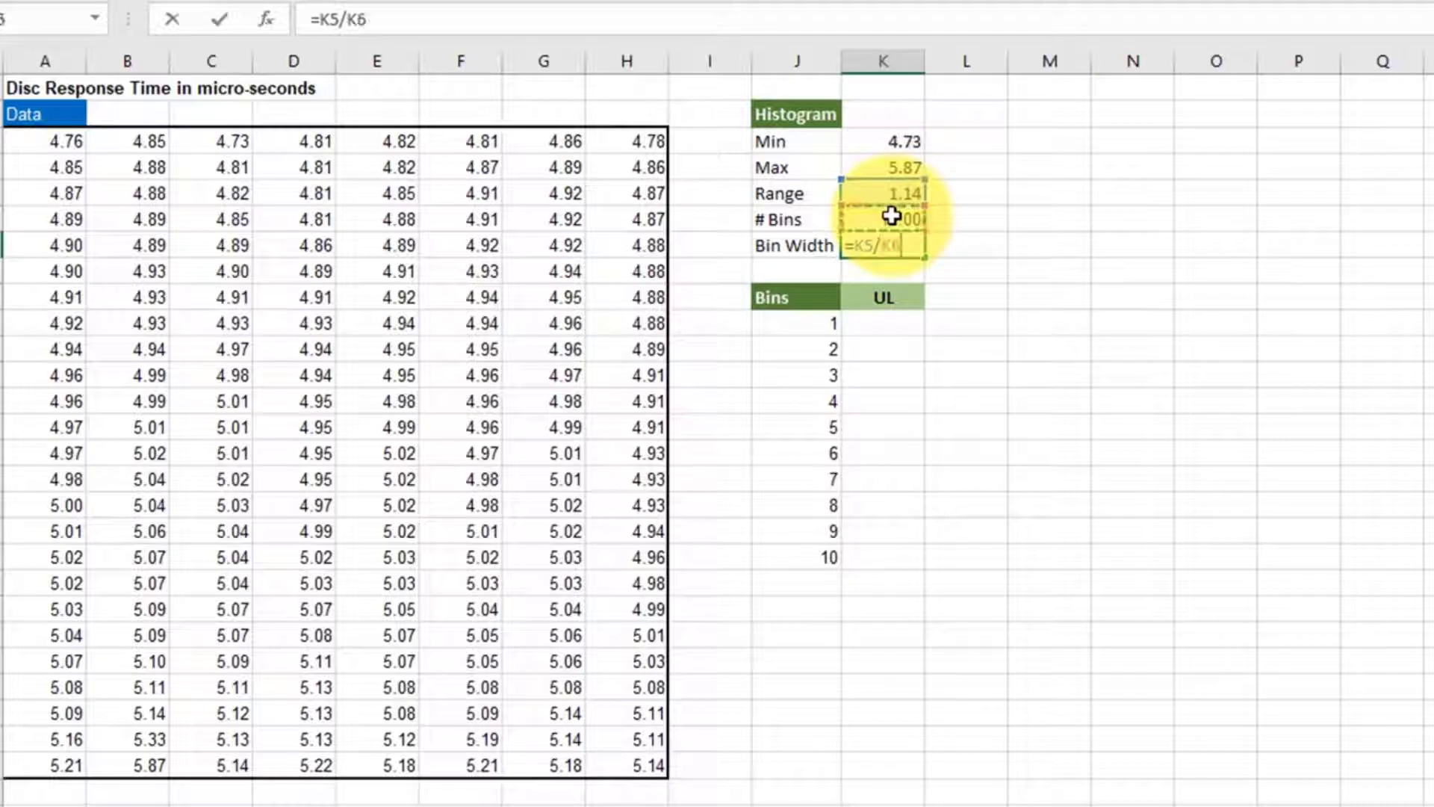
pyautogui.press('Return')
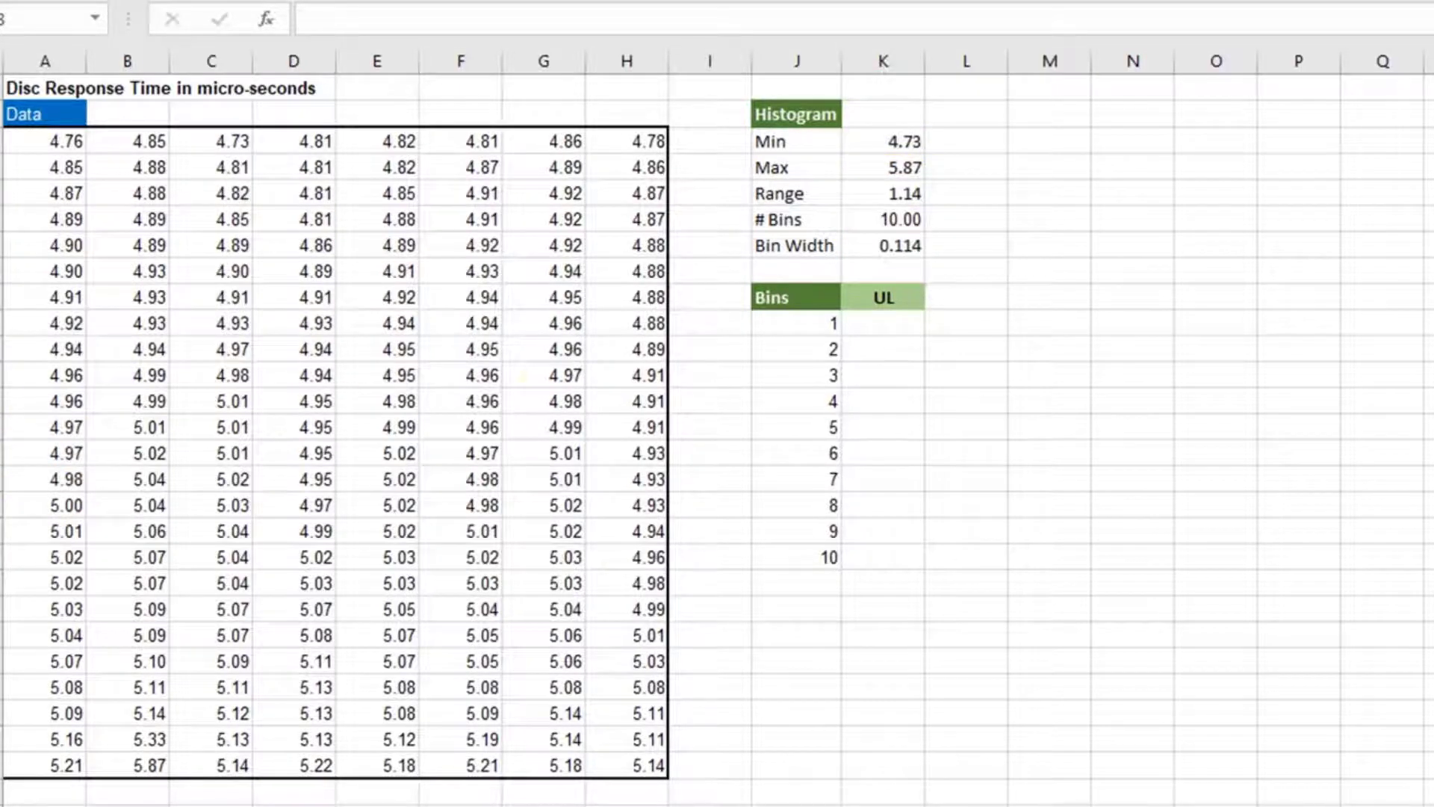
# - Round the bin width to three decimals in cell K8 with =ROUND(K7,3)
pyautogui.click(889, 263)
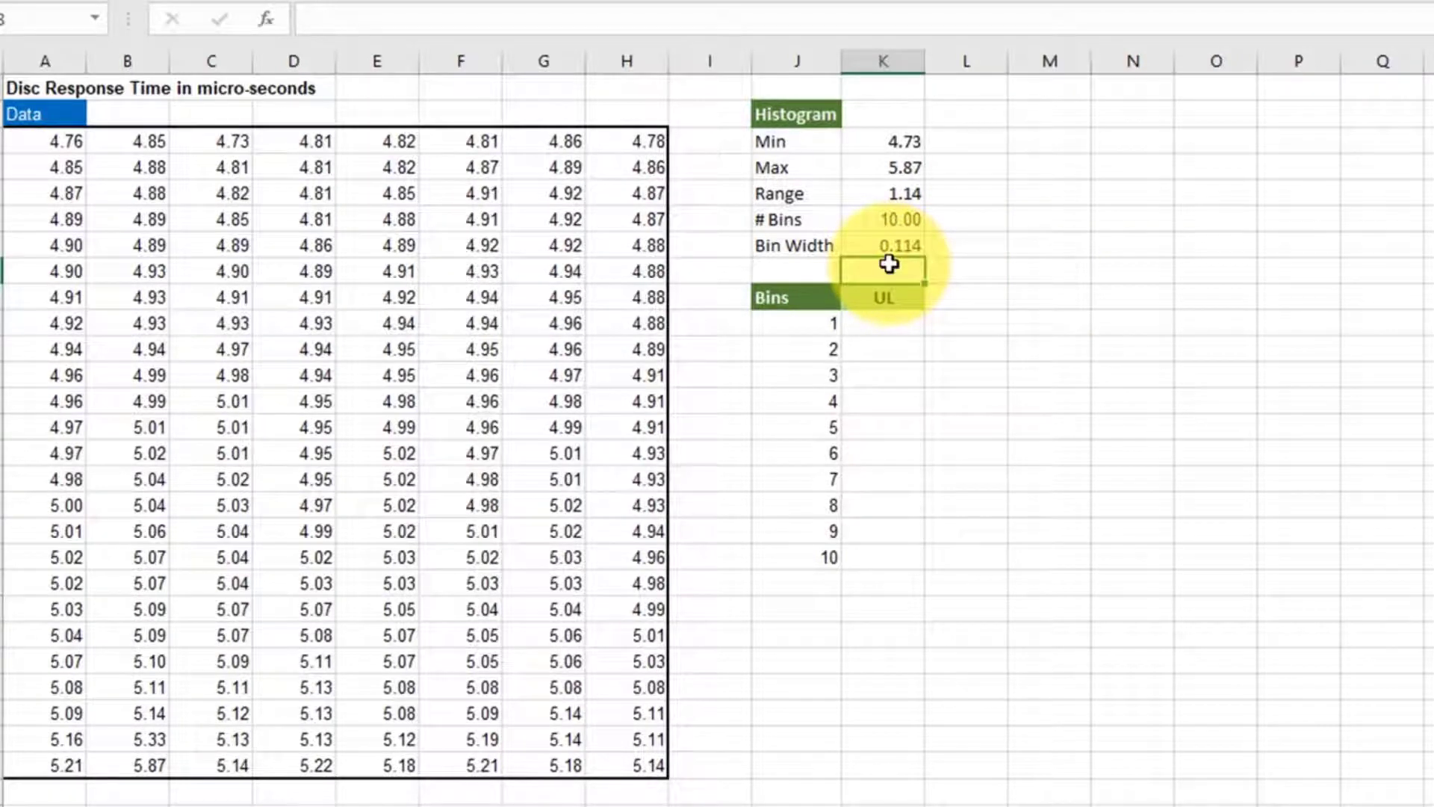
pyautogui.write('=rou')
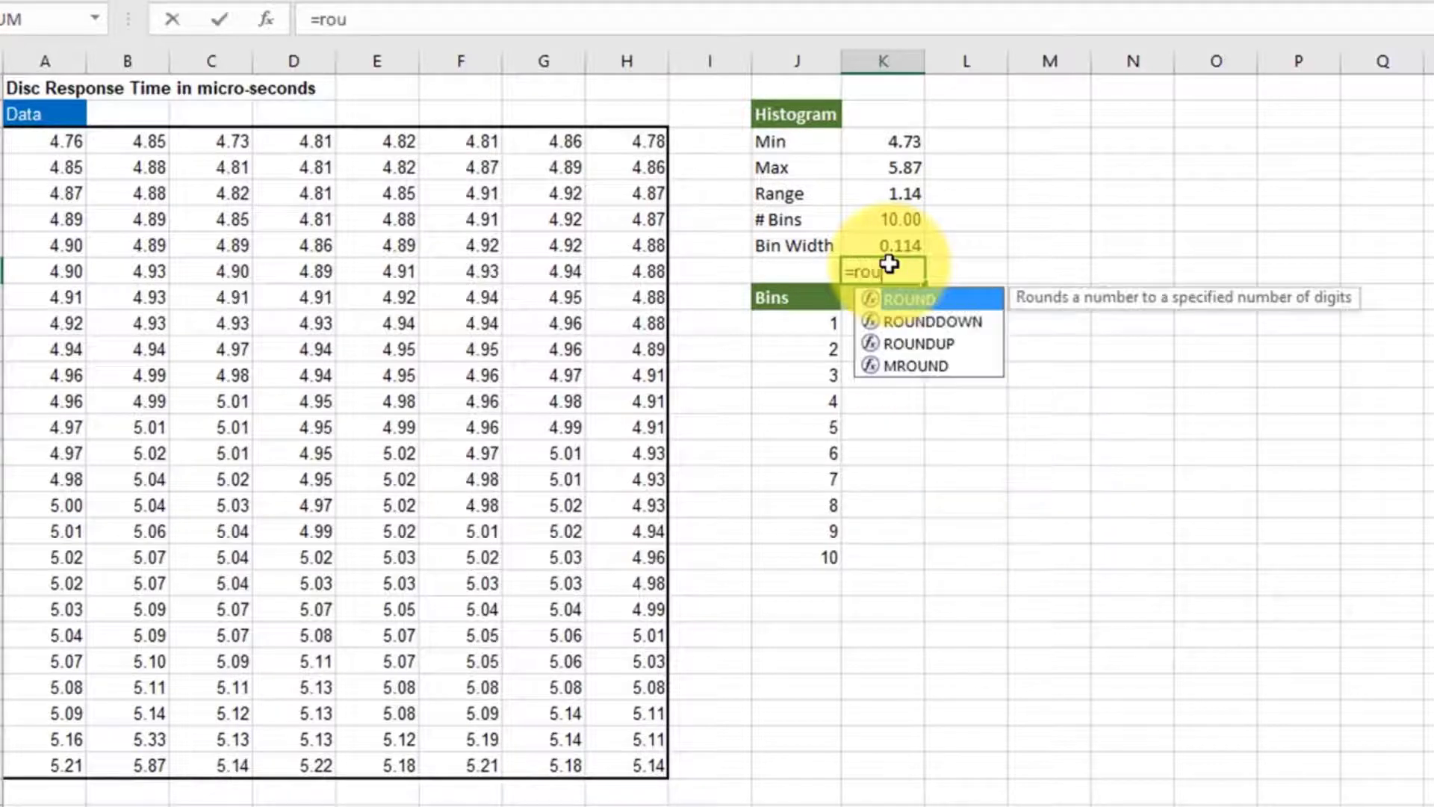
pyautogui.write('n')
pyautogui.doubleClick(922, 297)
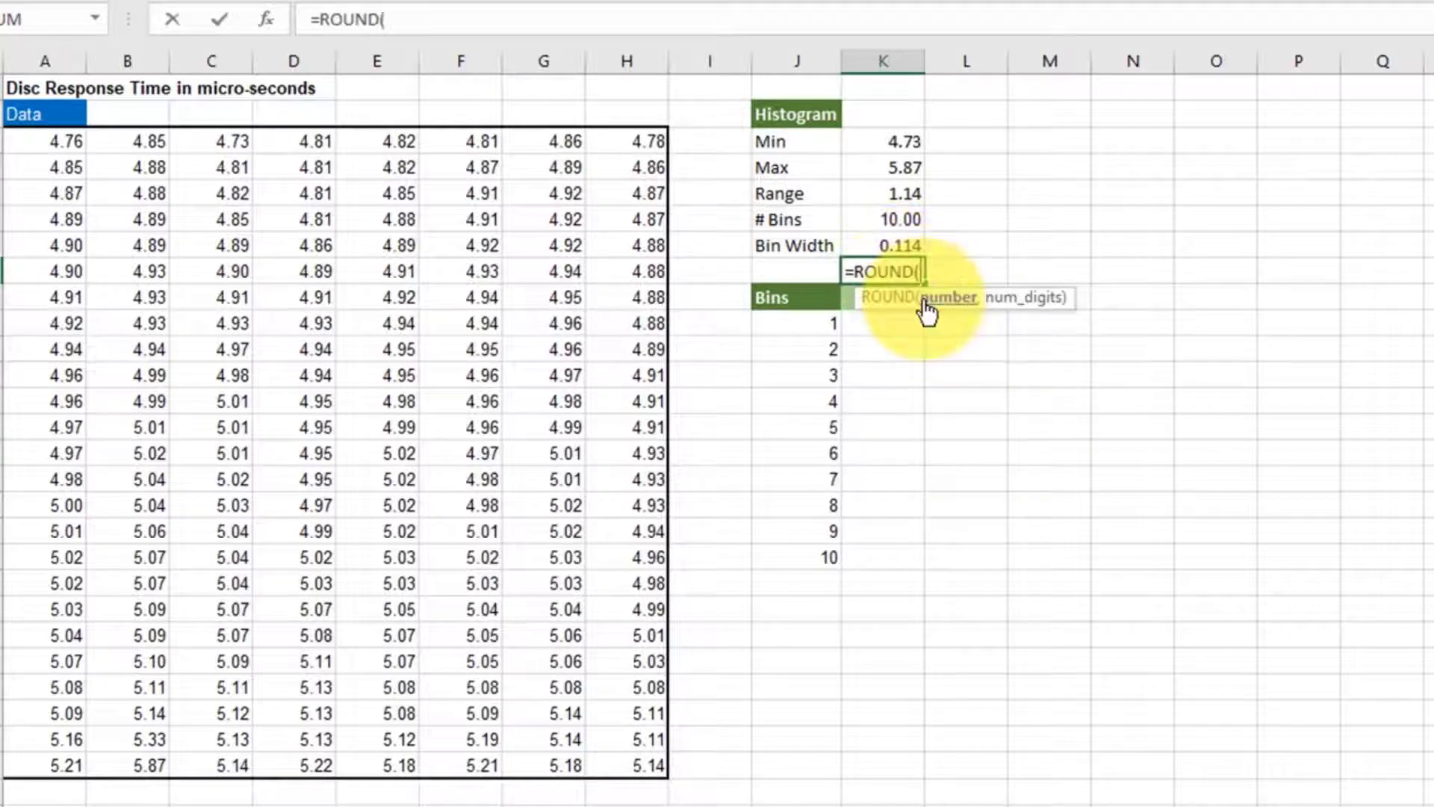
pyautogui.click(899, 244)
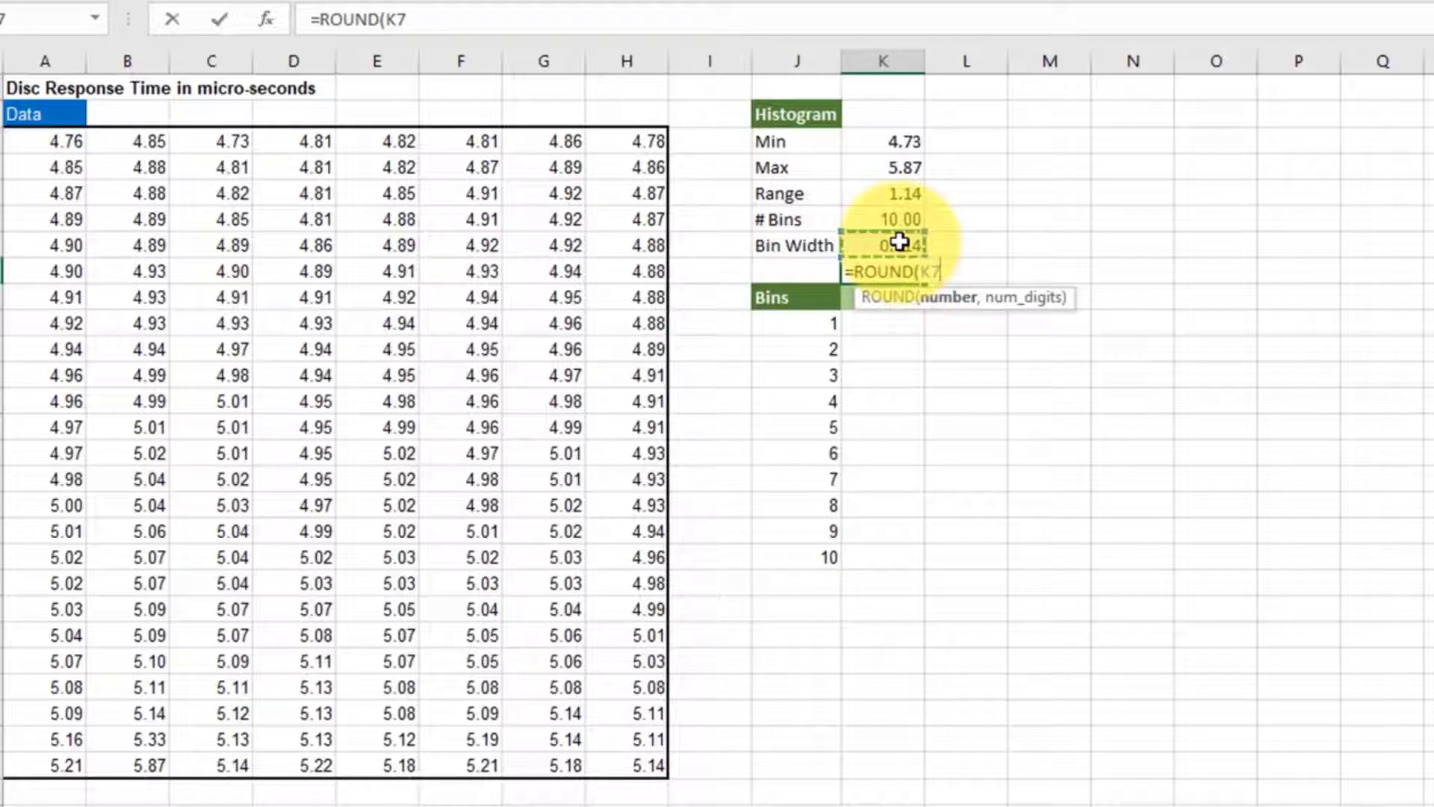
pyautogui.write(',')
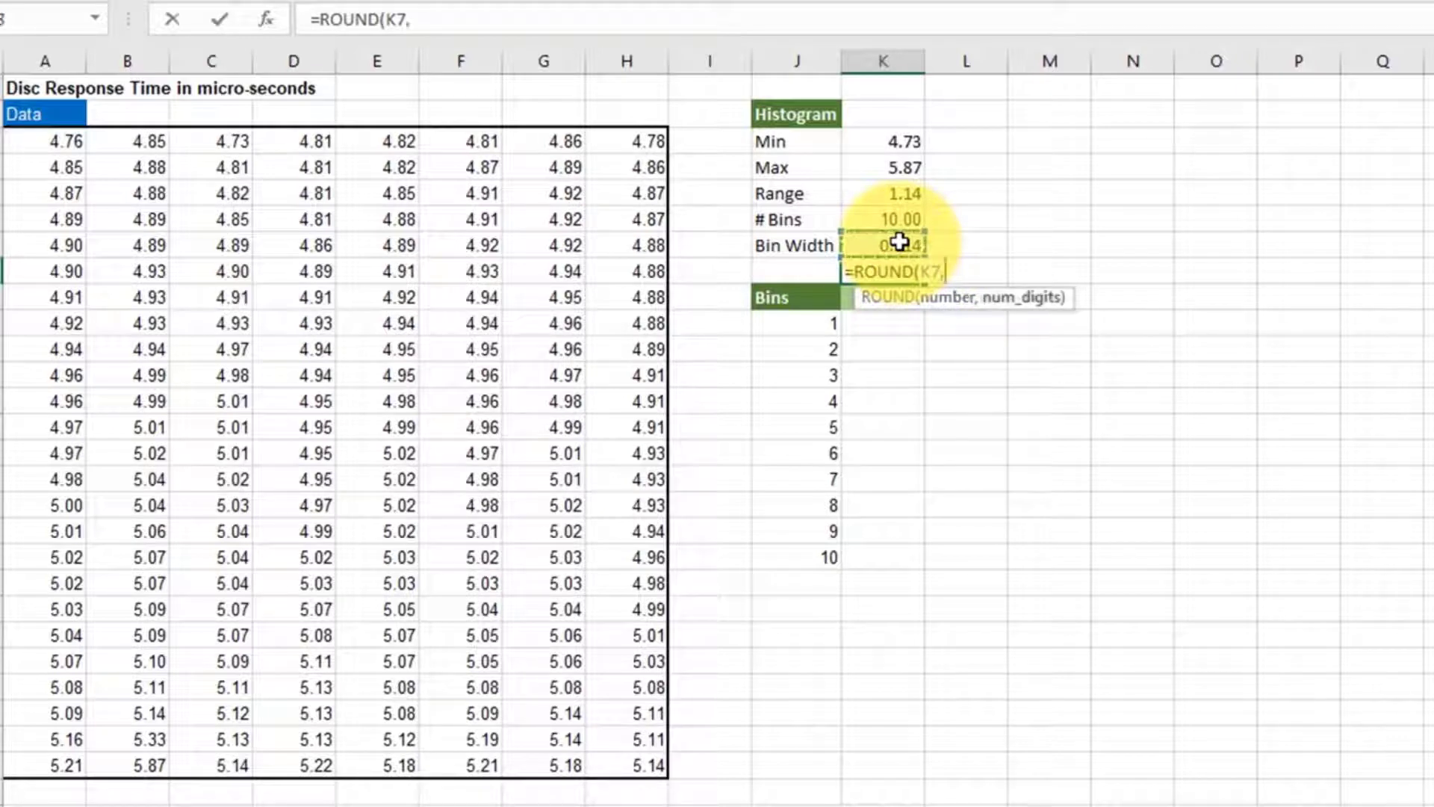
pyautogui.write('3')
pyautogui.press('Return')
# - Highlight the rounded bin width cell K8 with an orange fill
pyautogui.press('Up')
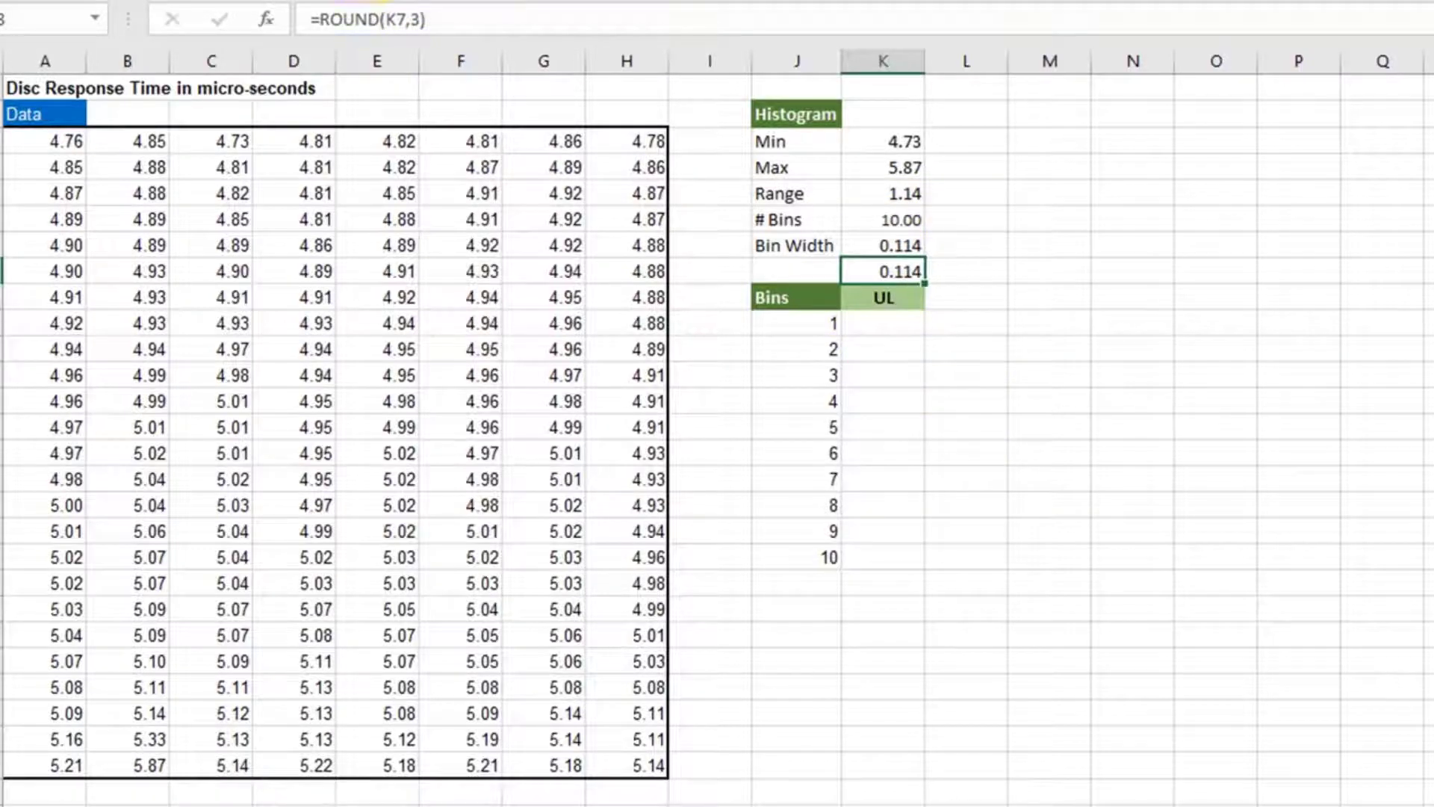
pyautogui.click(365, 0)
pyautogui.click(528, 6)
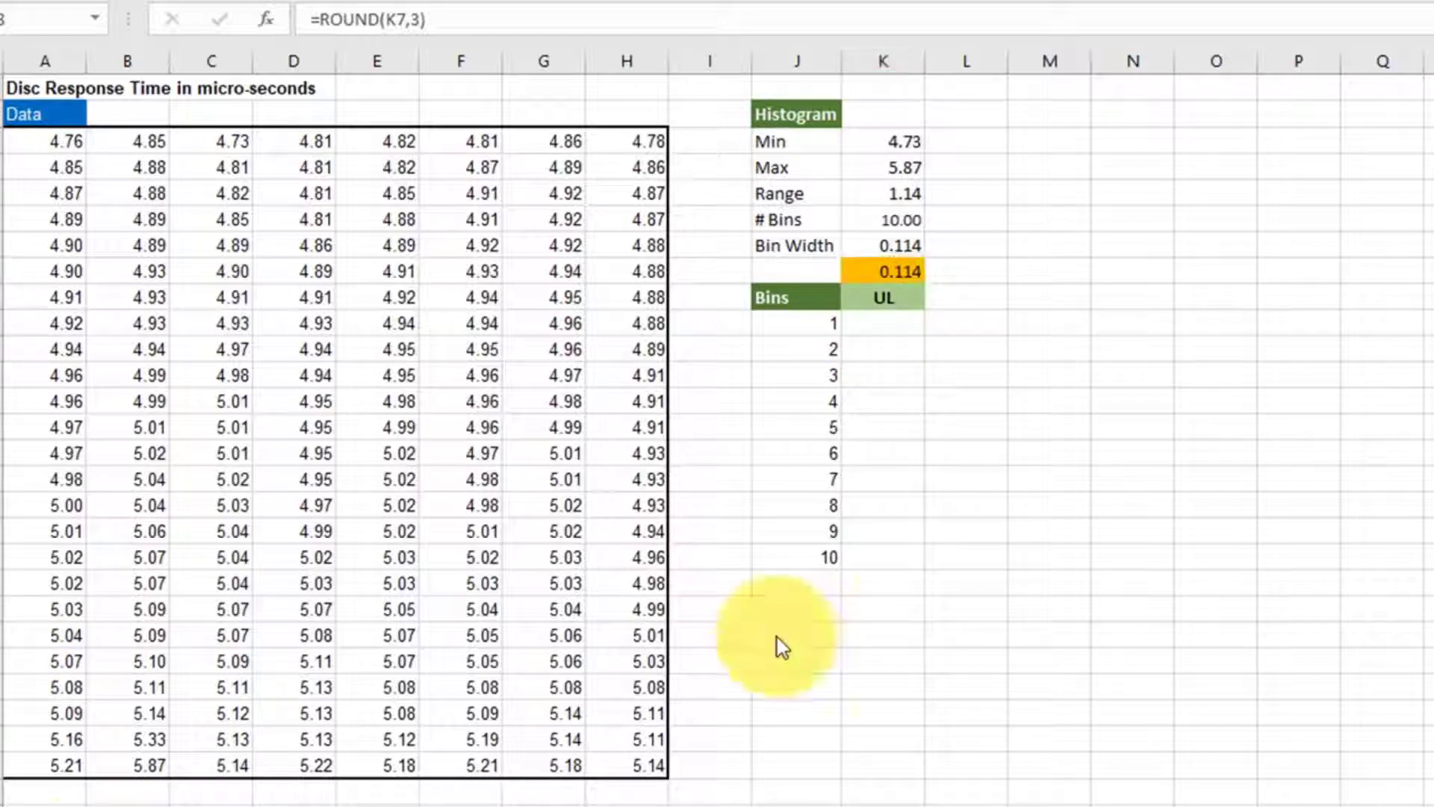
# - Calculate the upper limit of bin 1 in cell K10 with =K3+K8
pyautogui.click(900, 322)
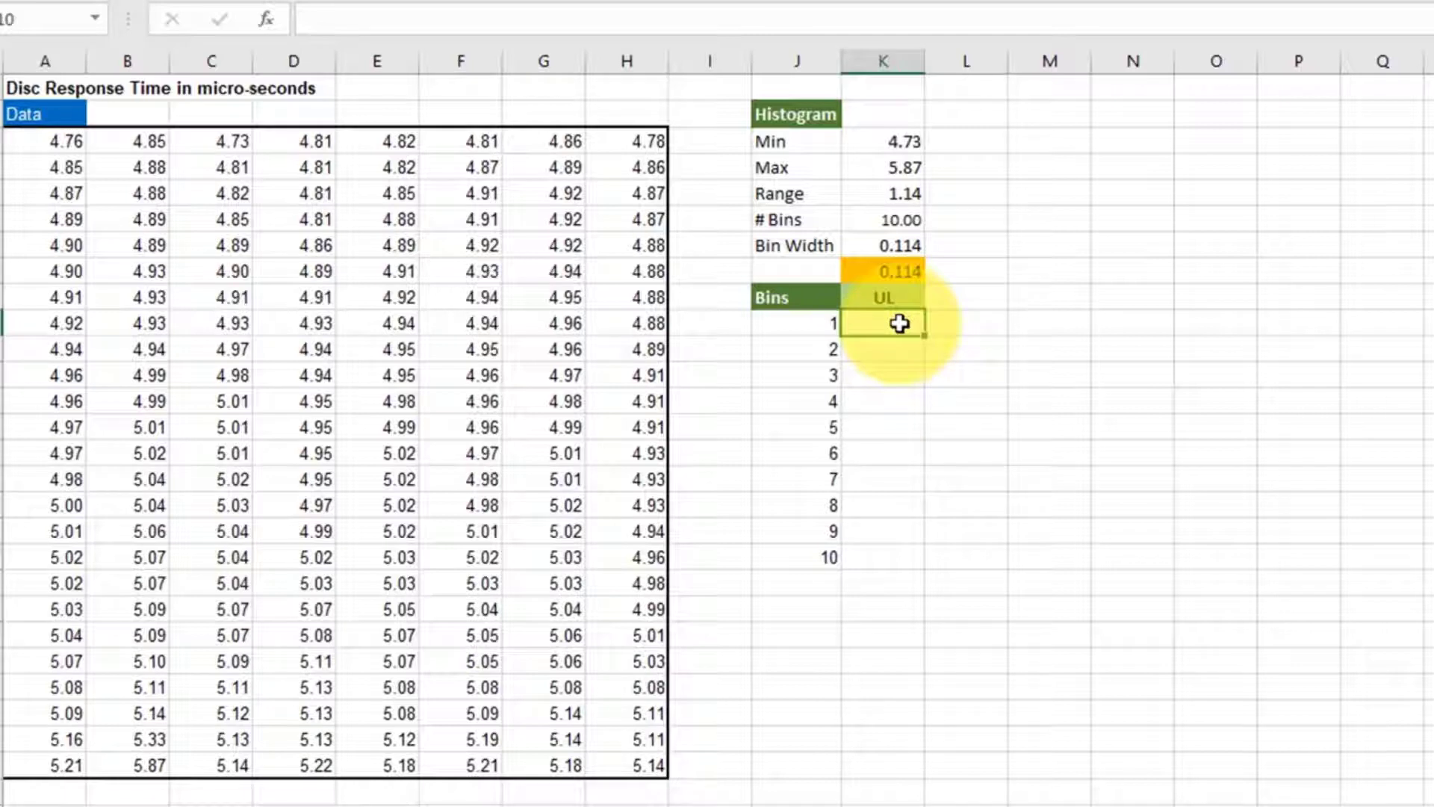
pyautogui.write('=')
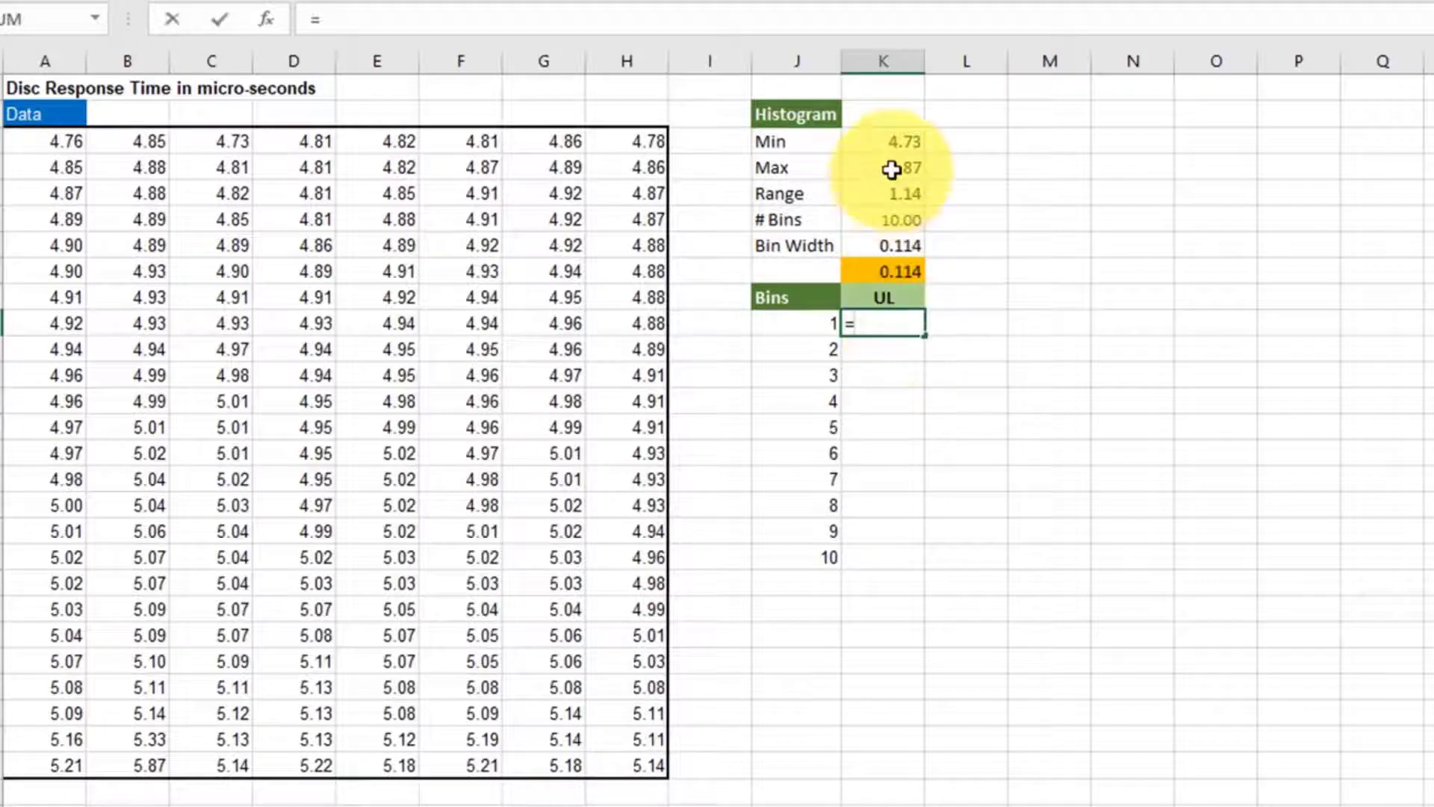
pyautogui.click(896, 139)
pyautogui.write('+')
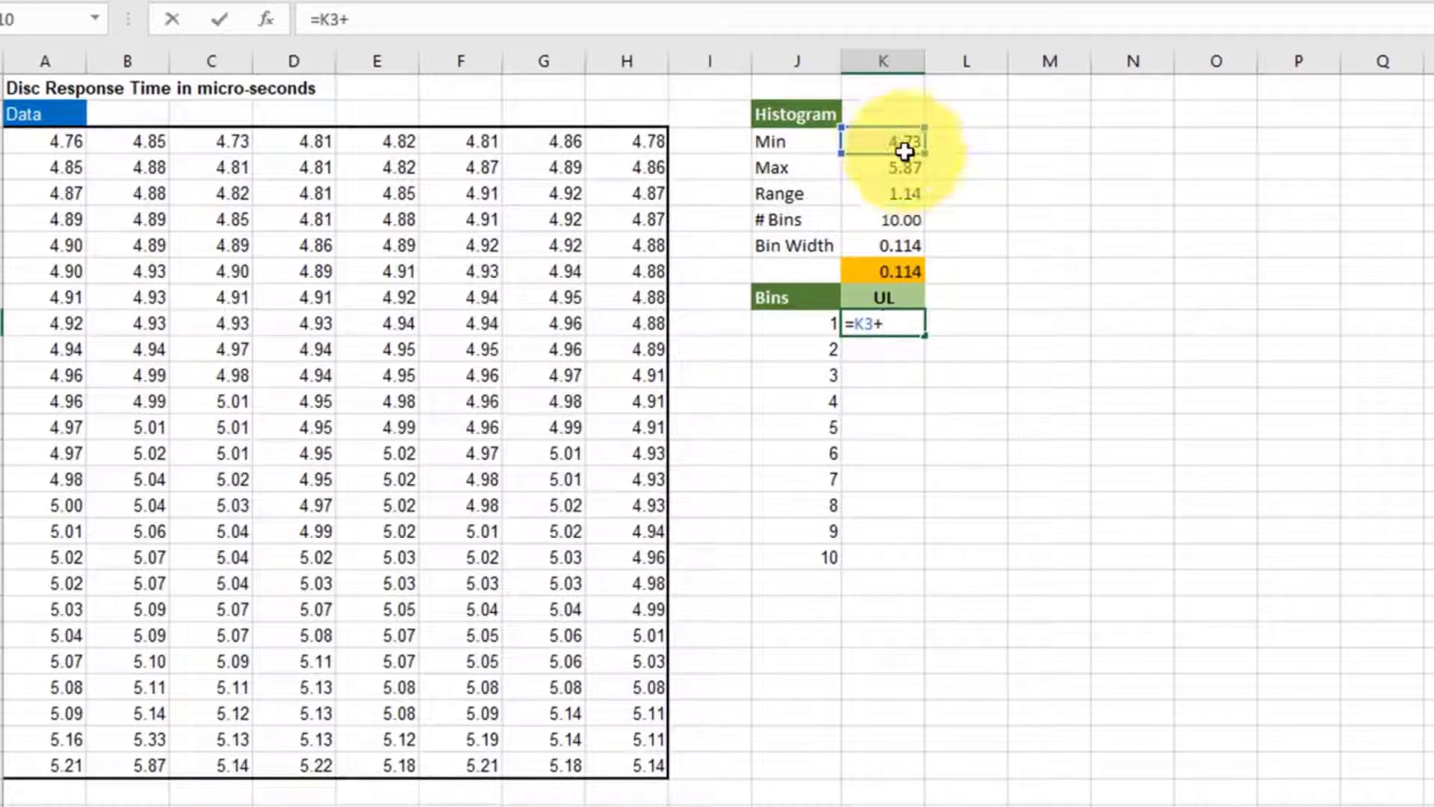
pyautogui.click(906, 271)
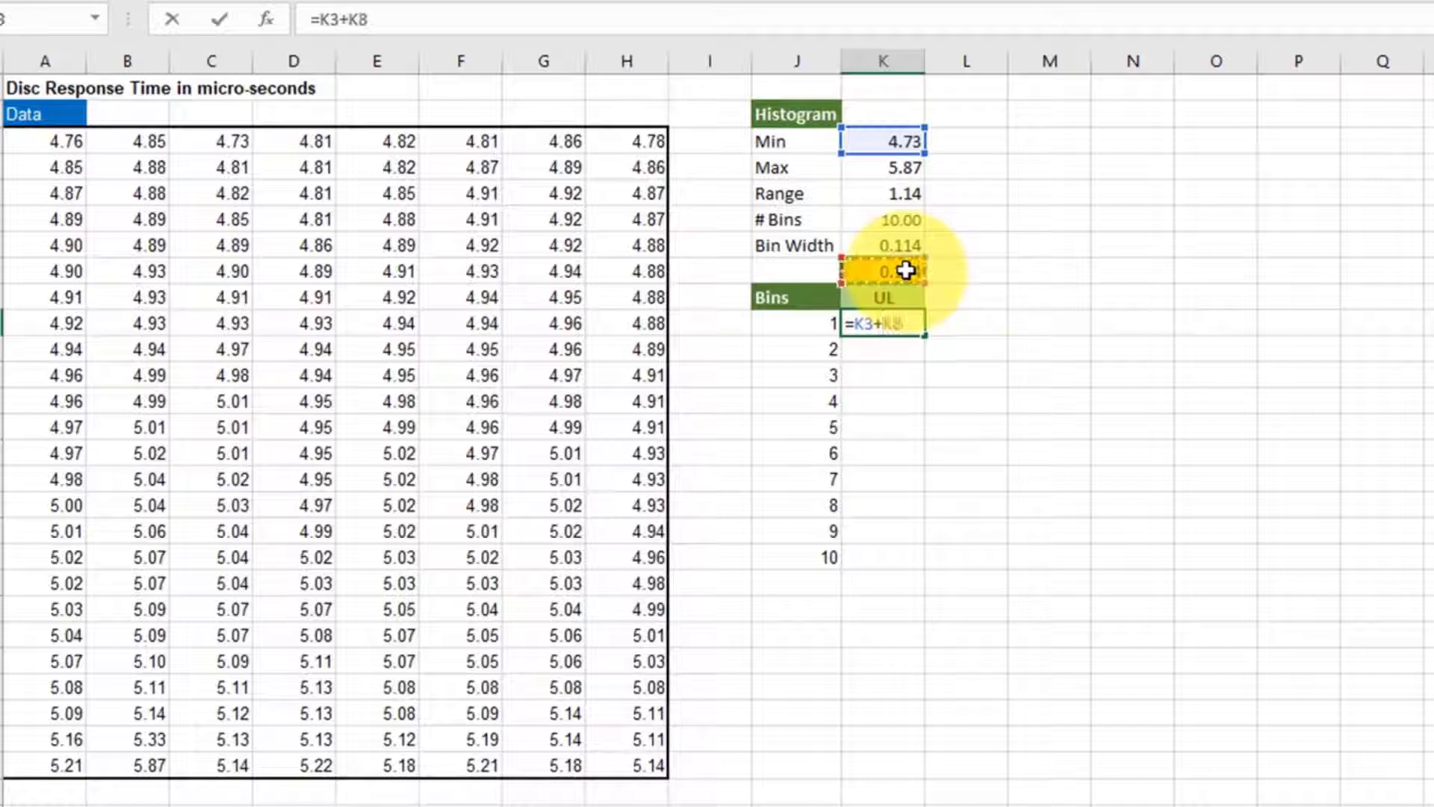
pyautogui.press('Return')
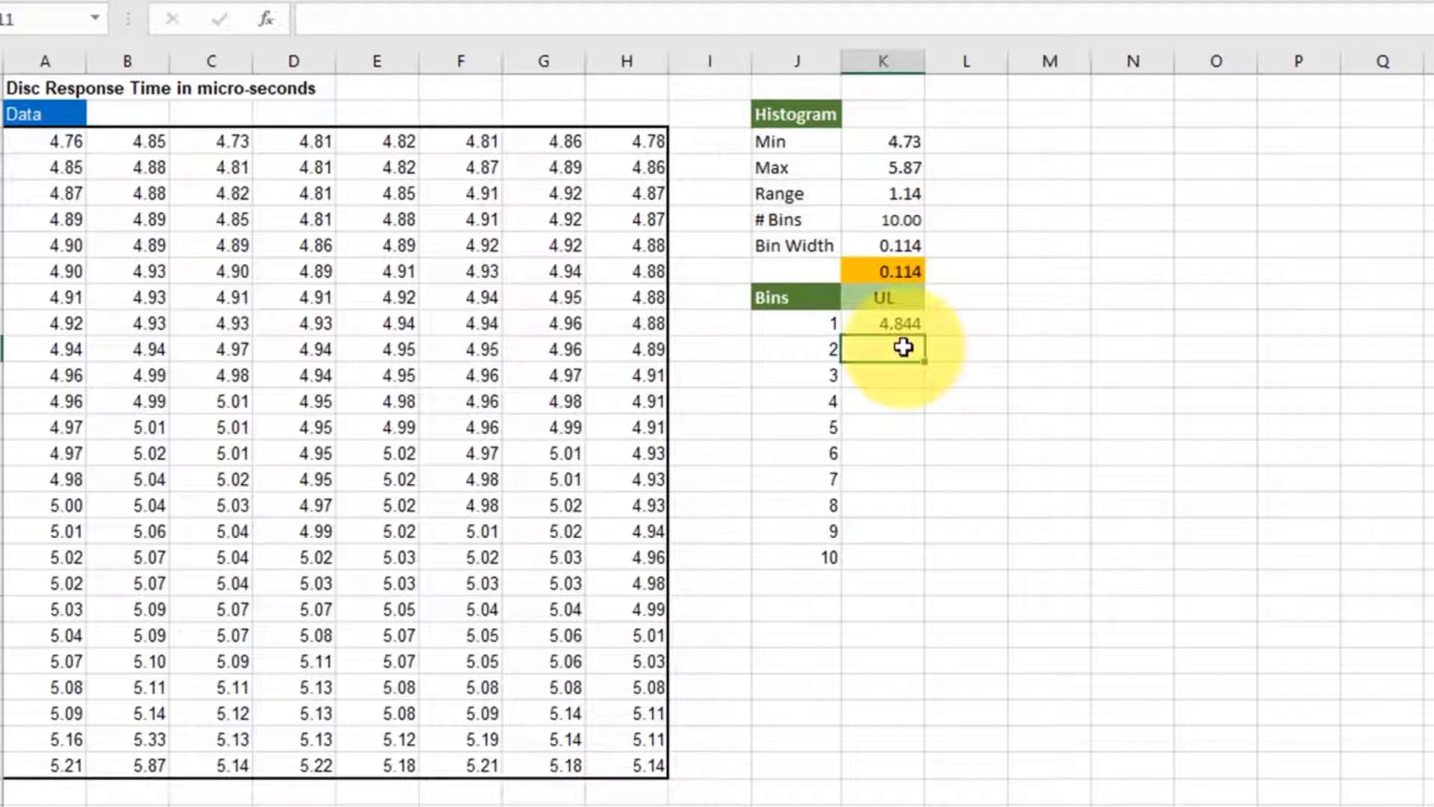
# - Calculate the upper limit of bin 2 in K11 with =K10+$K$8 and copy the formula down through bin 10
pyautogui.write('=')
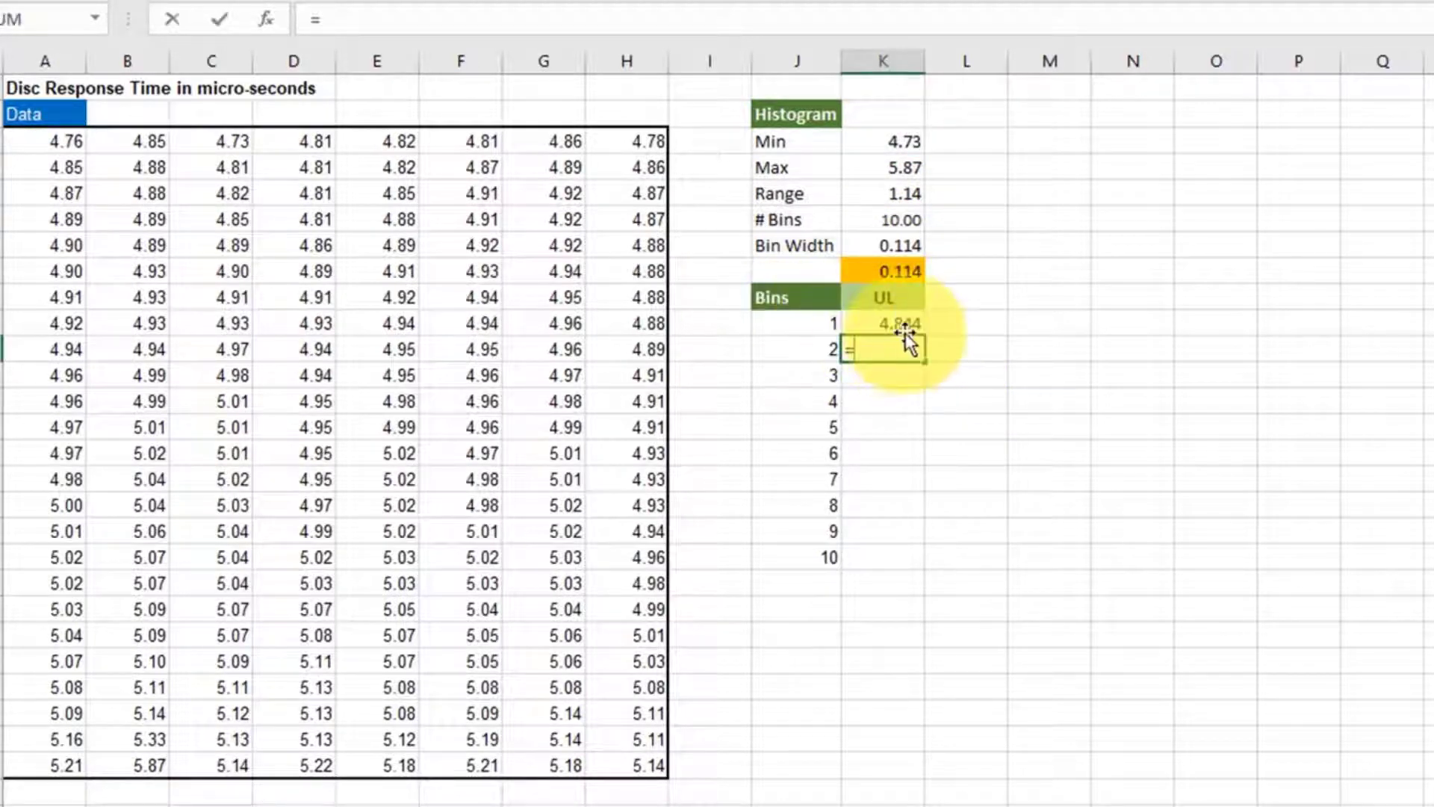
pyautogui.click(906, 323)
pyautogui.write('+')
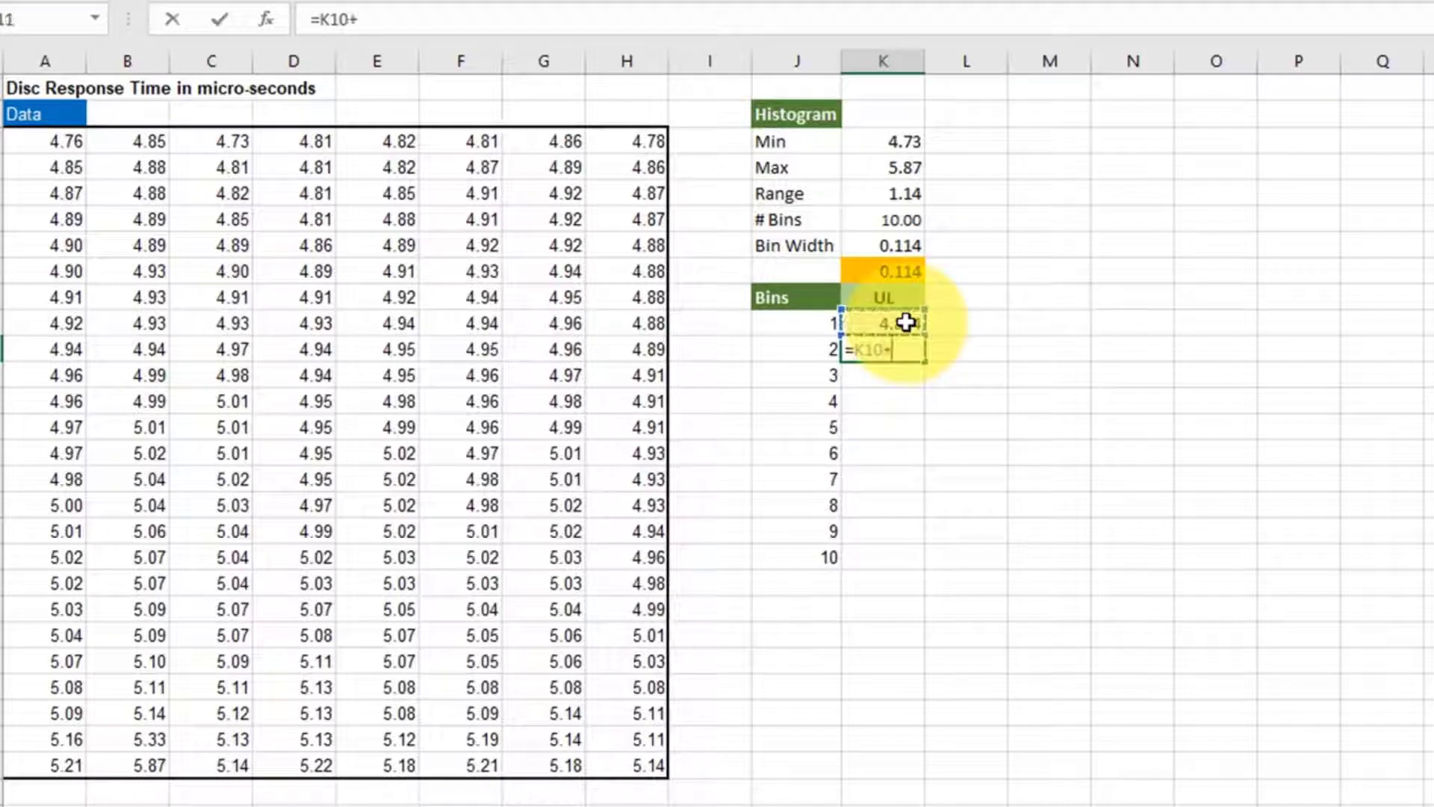
pyautogui.click(900, 270)
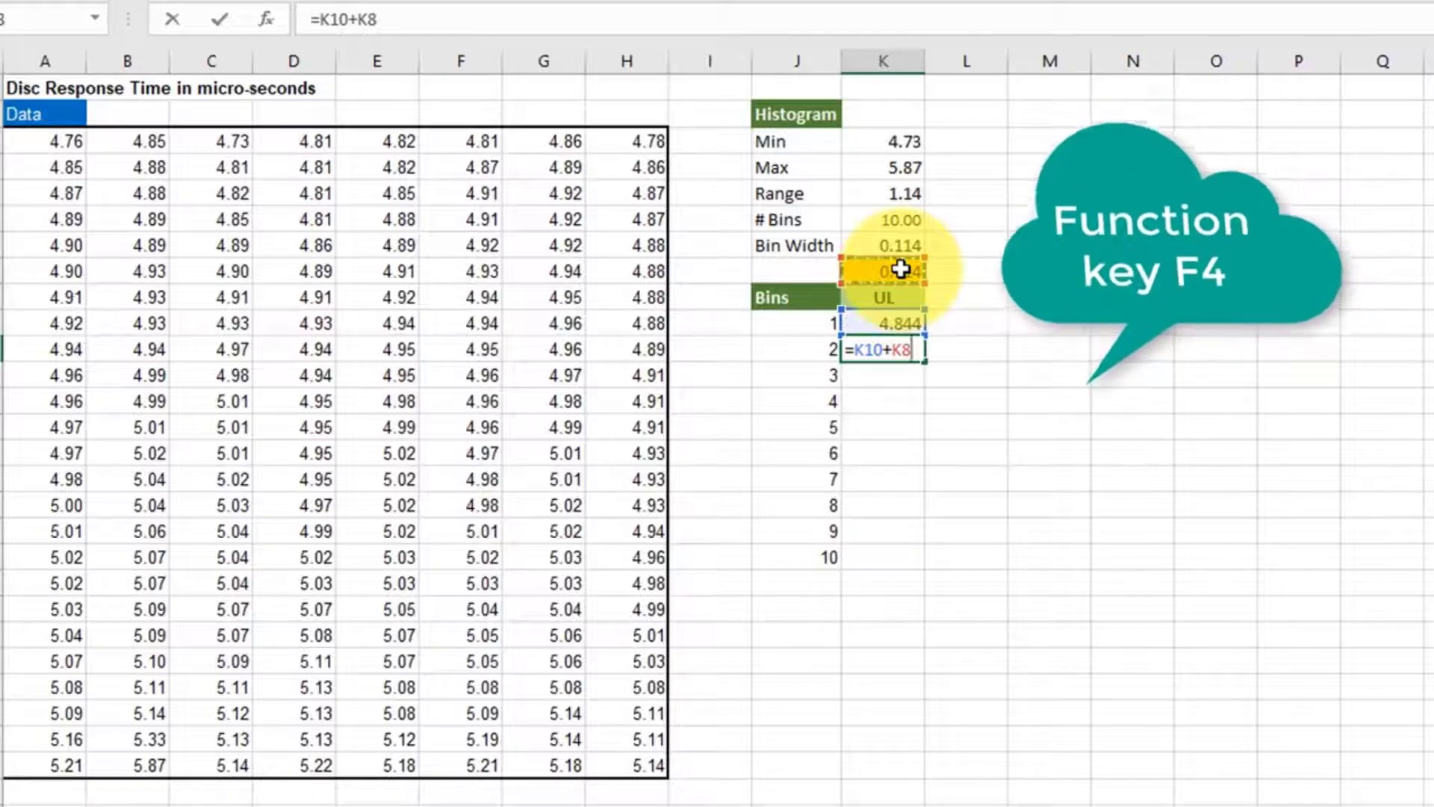
pyautogui.press('F4')
pyautogui.press('Return')
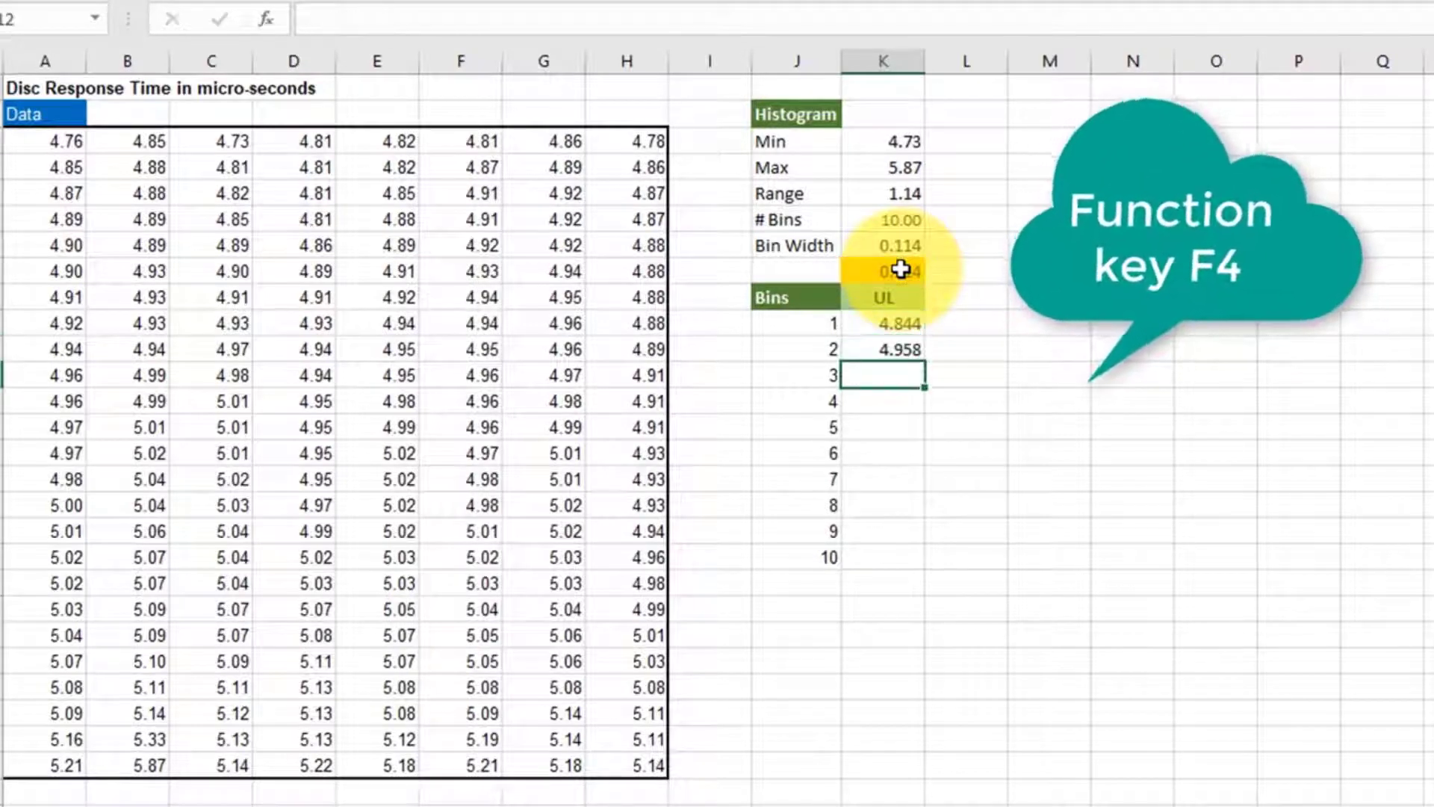
pyautogui.click(919, 351)
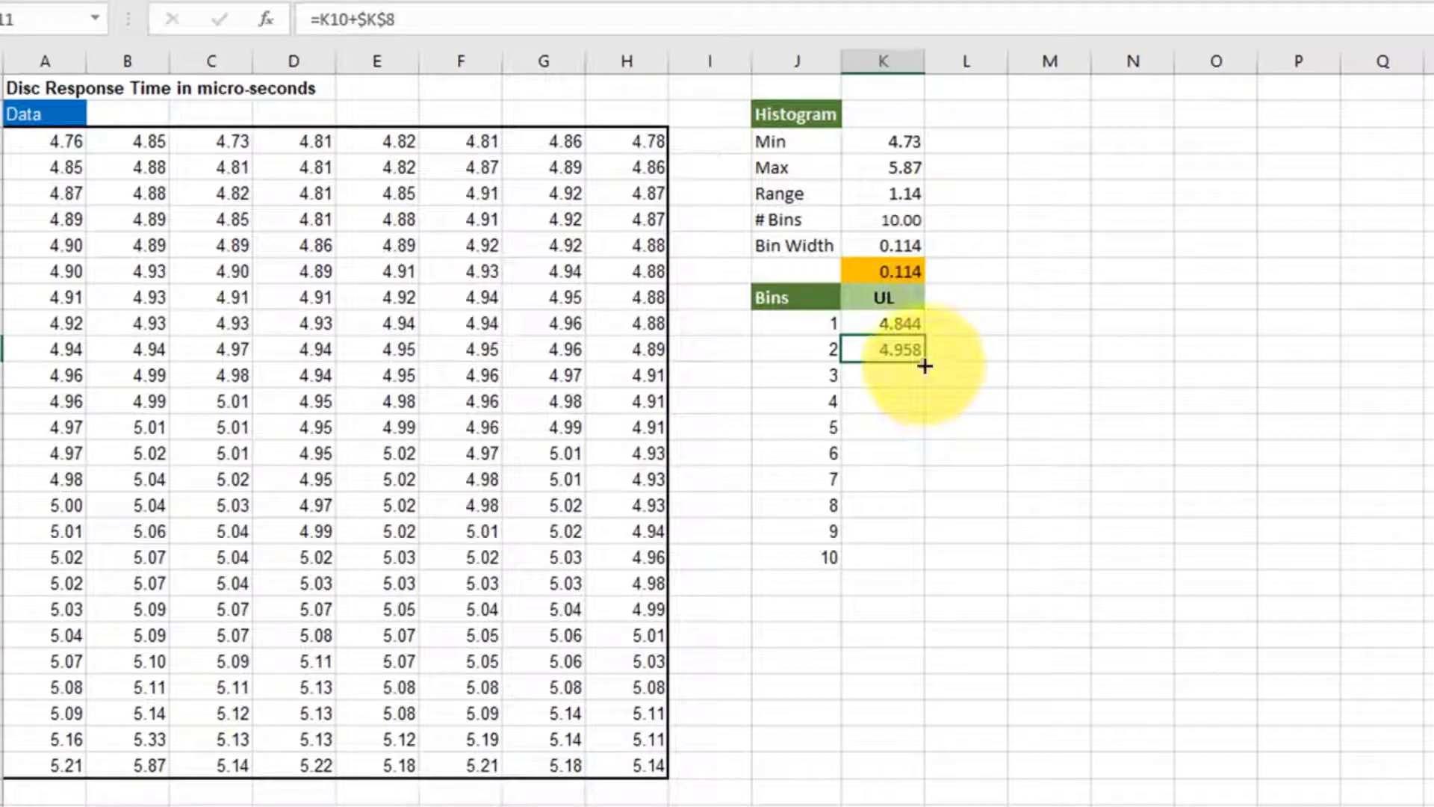
pyautogui.moveTo(925, 365); pyautogui.dragTo(927, 562)
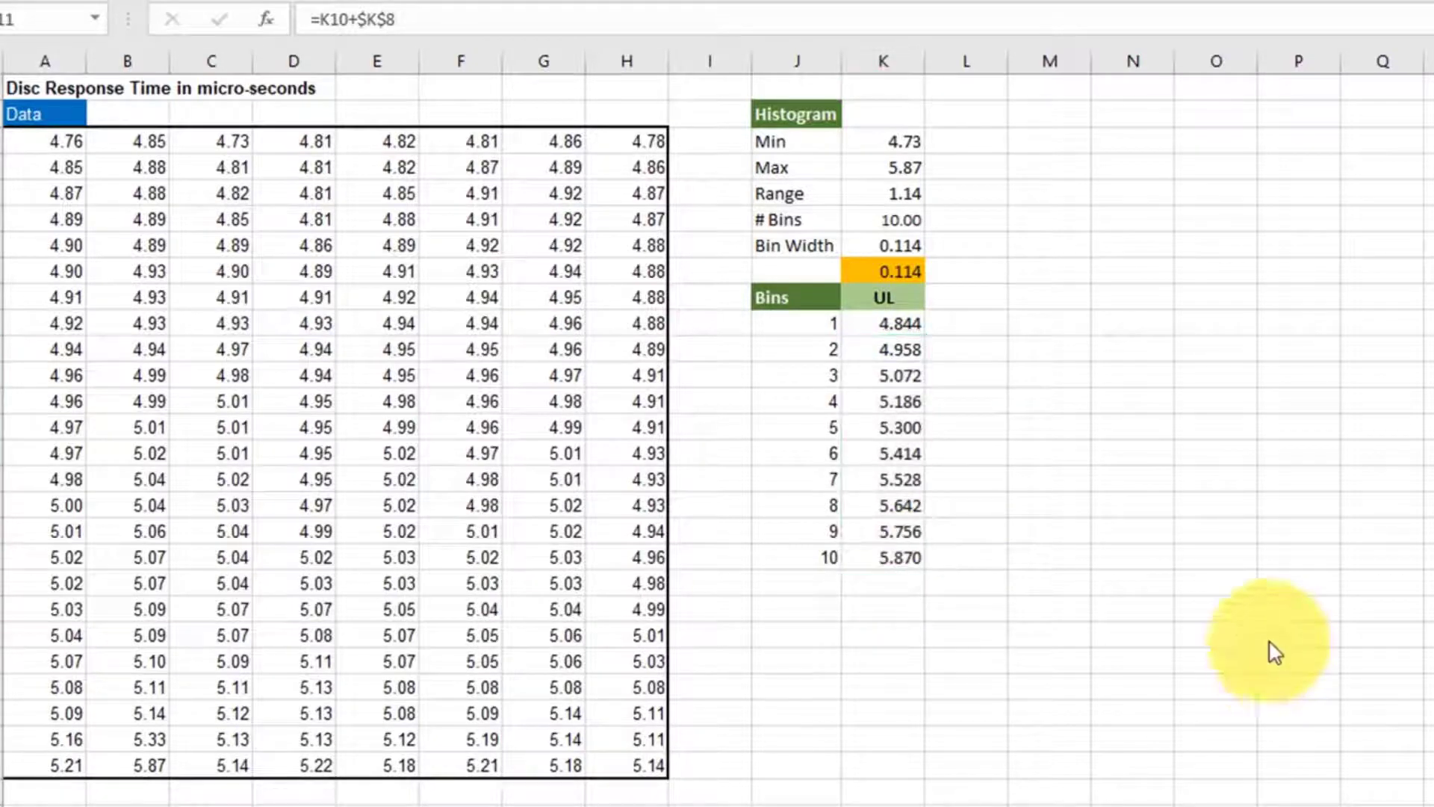
# - Enter the column heading Frequencies in cell L9, beside the UL heading
pyautogui.click(965, 298)
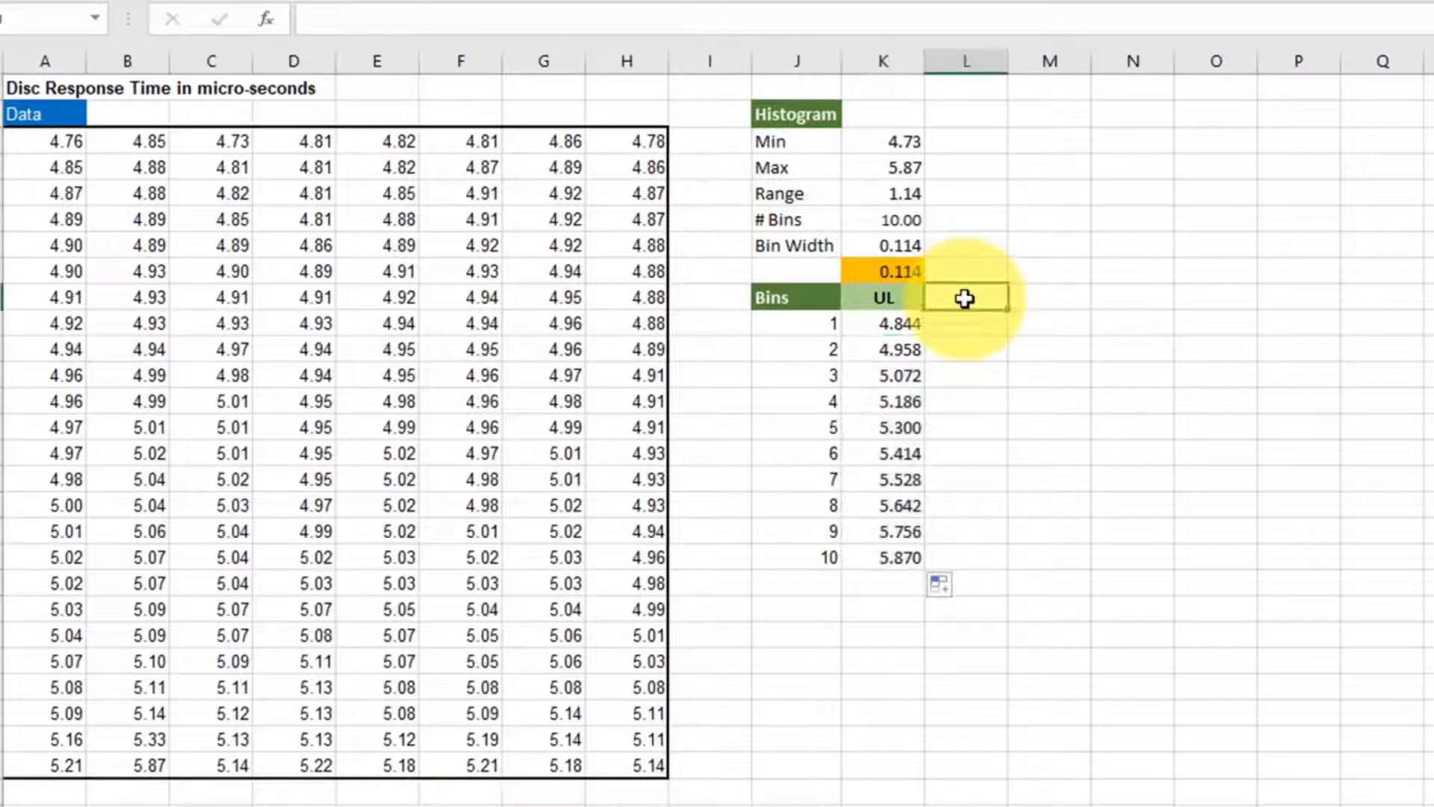
pyautogui.write('F')
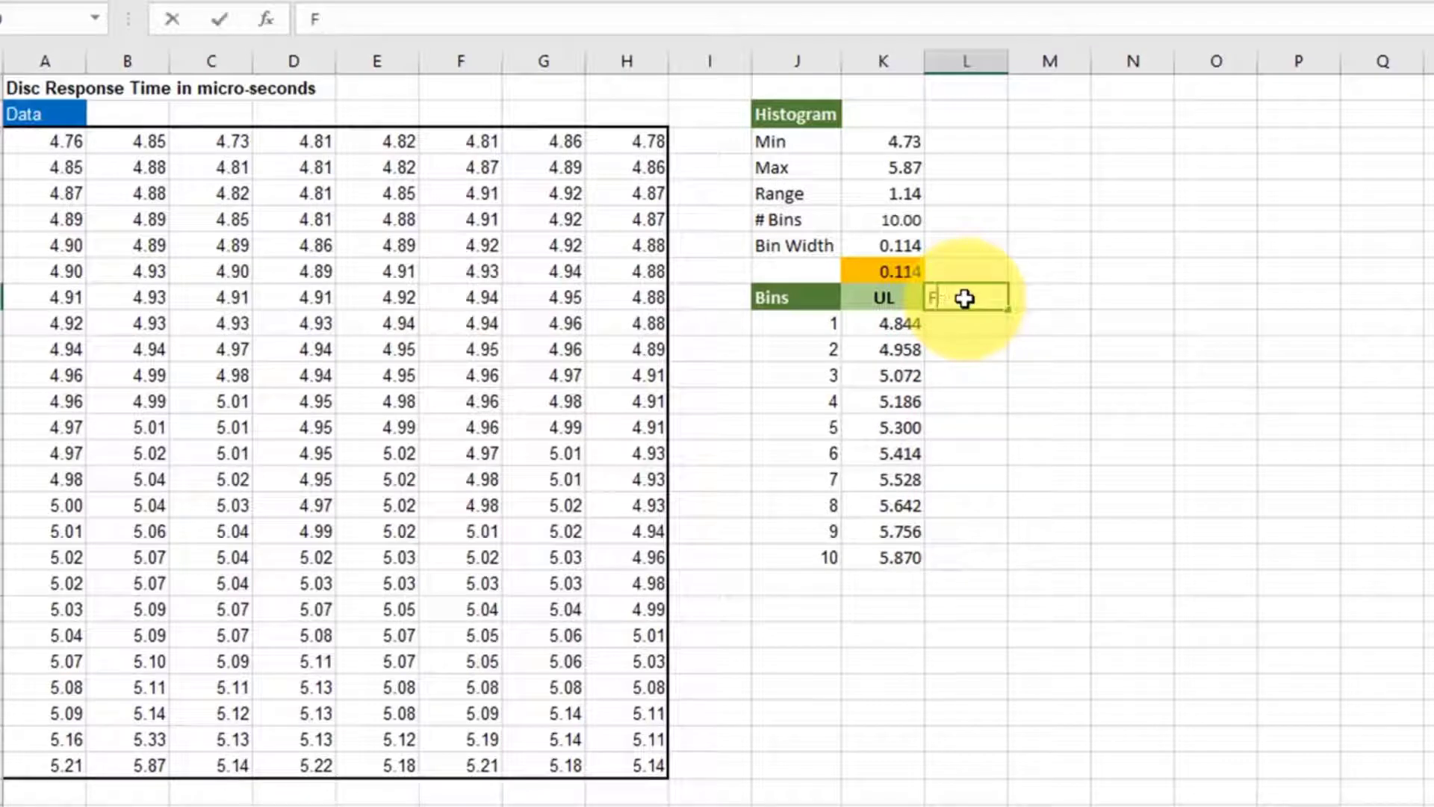
pyautogui.write('eequencies')
pyautogui.click(1075, 379)
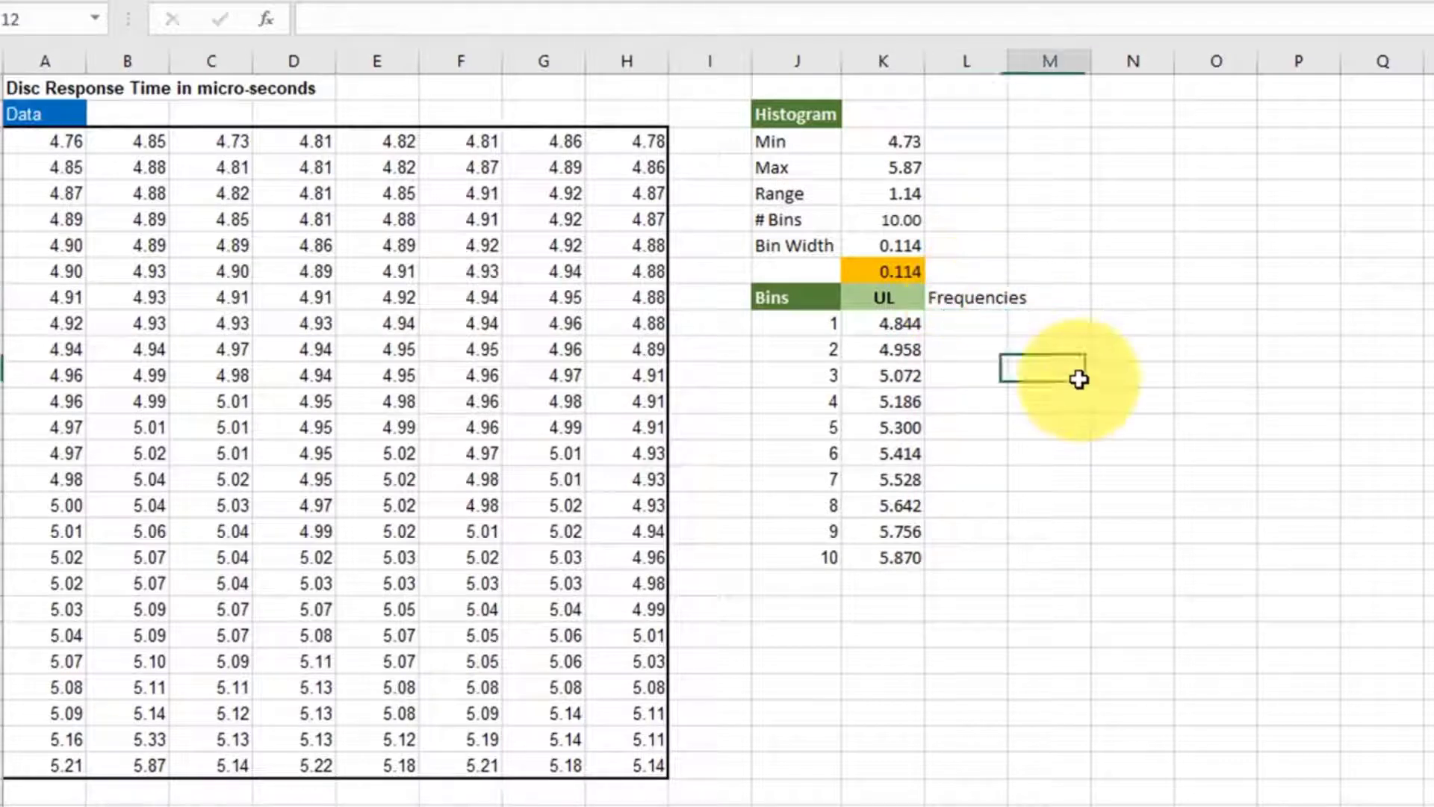
# - Calculate the bin frequencies in L10:L20 with the array formula =FREQUENCY(A3:H27,K10:K19)
pyautogui.click(961, 324)
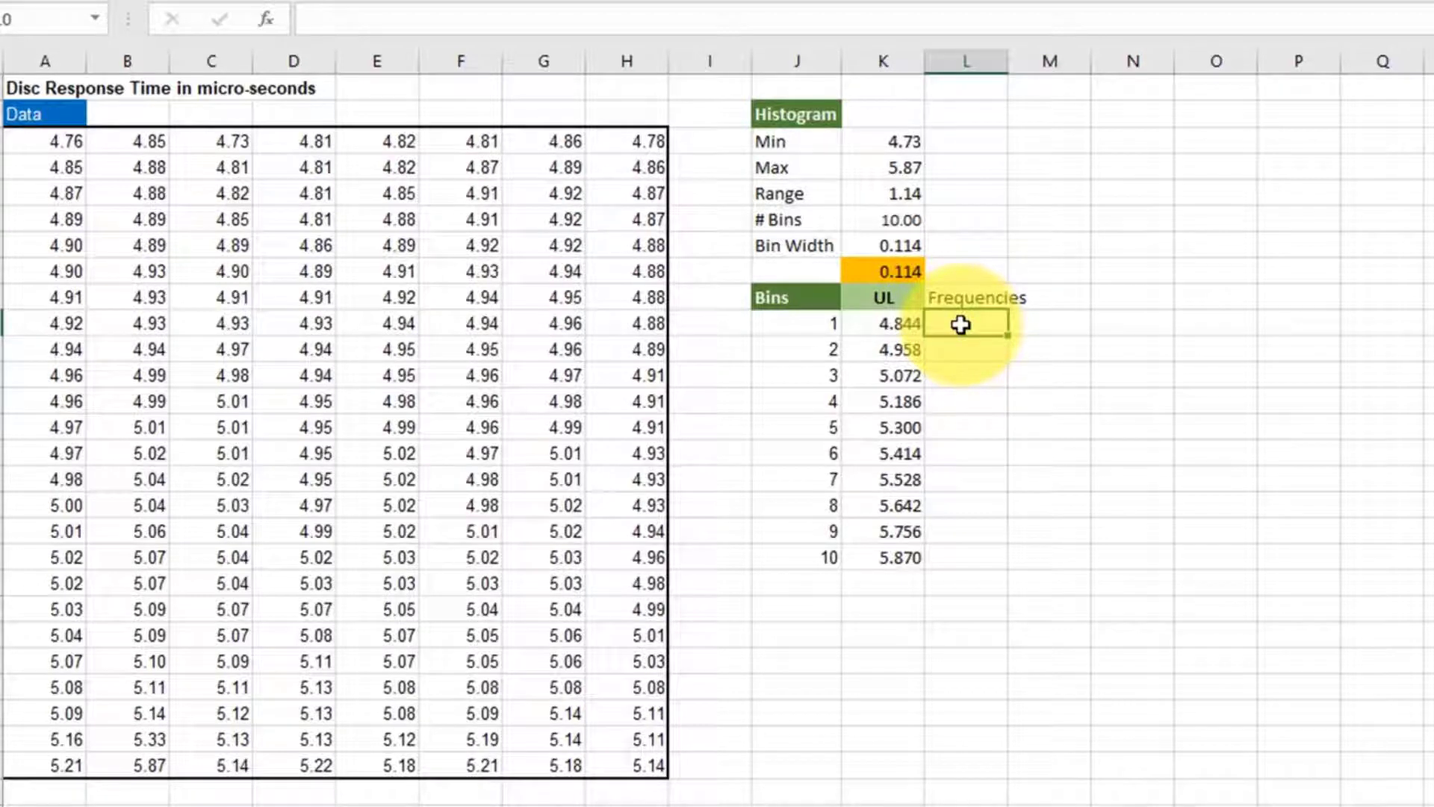
pyautogui.moveTo(961, 325); pyautogui.dragTo(954, 559)
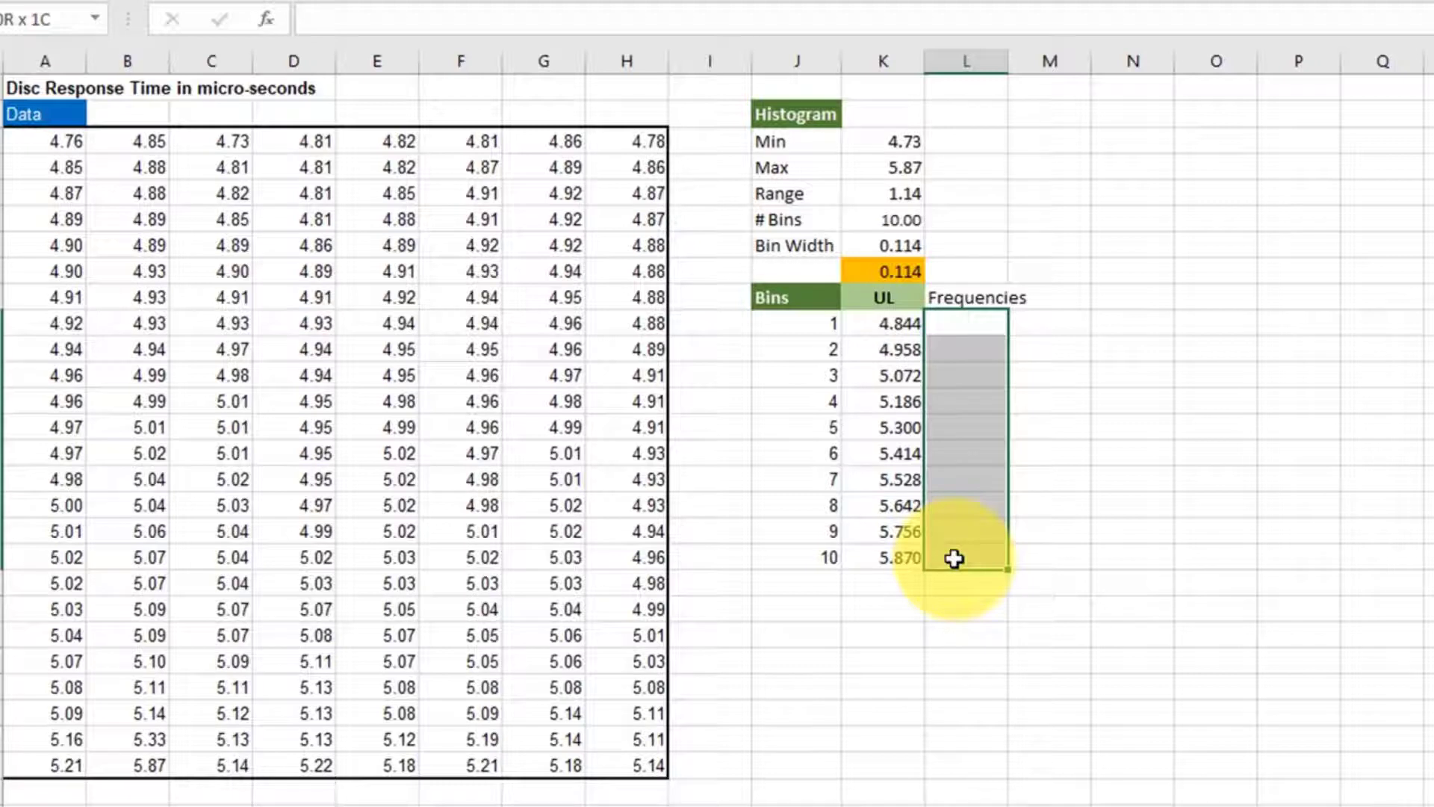
pyautogui.moveTo(954, 559); pyautogui.dragTo(956, 581)
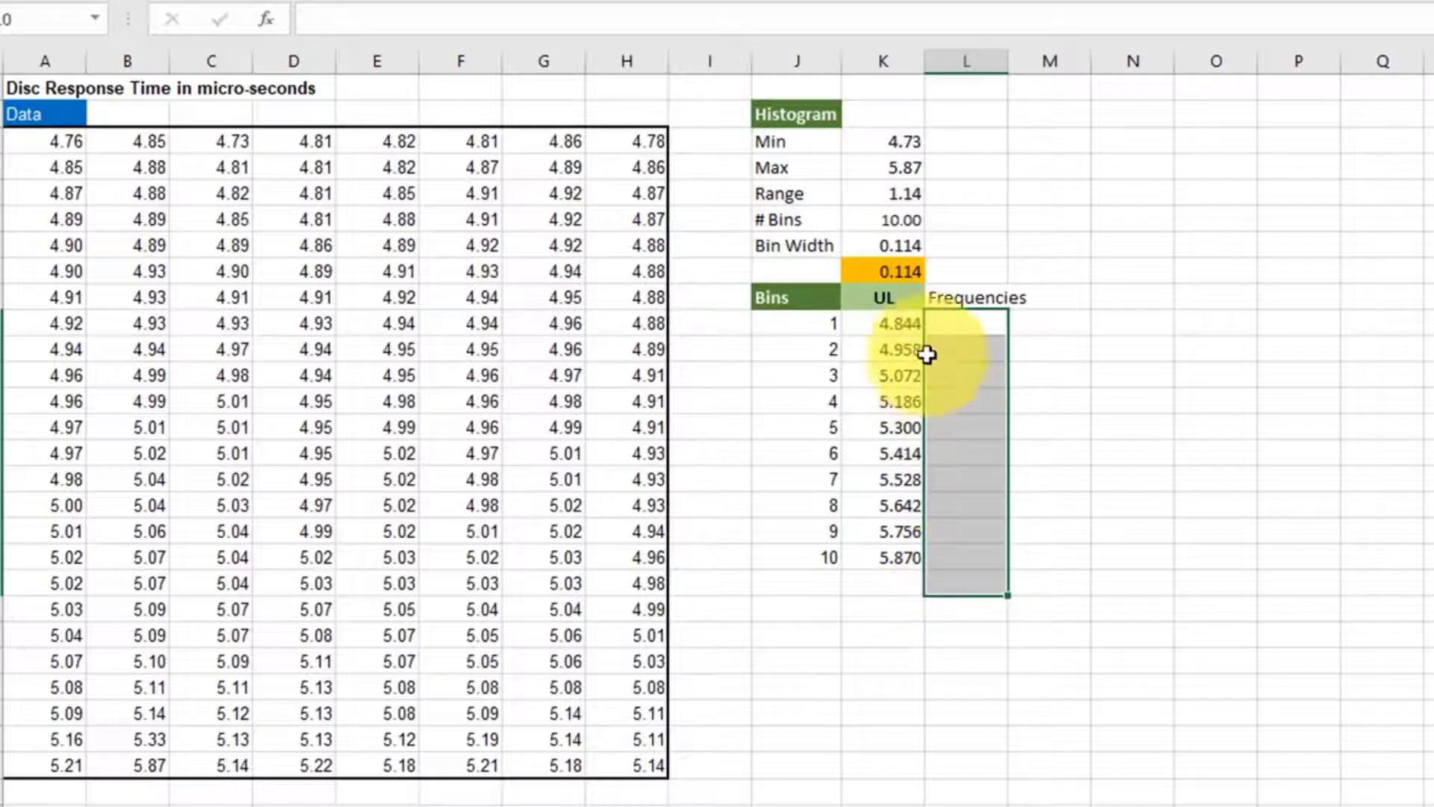
pyautogui.write('=')
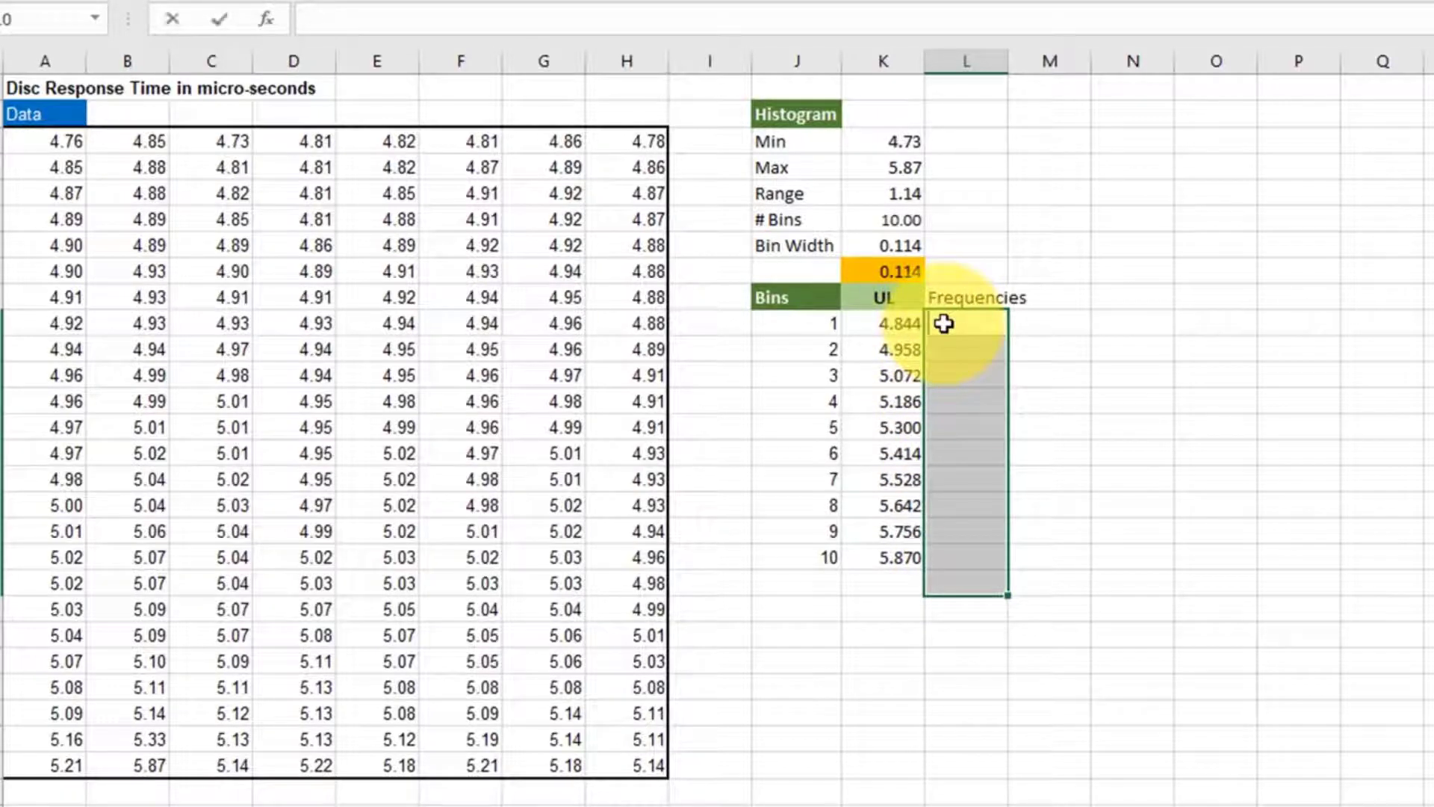
pyautogui.write('fr')
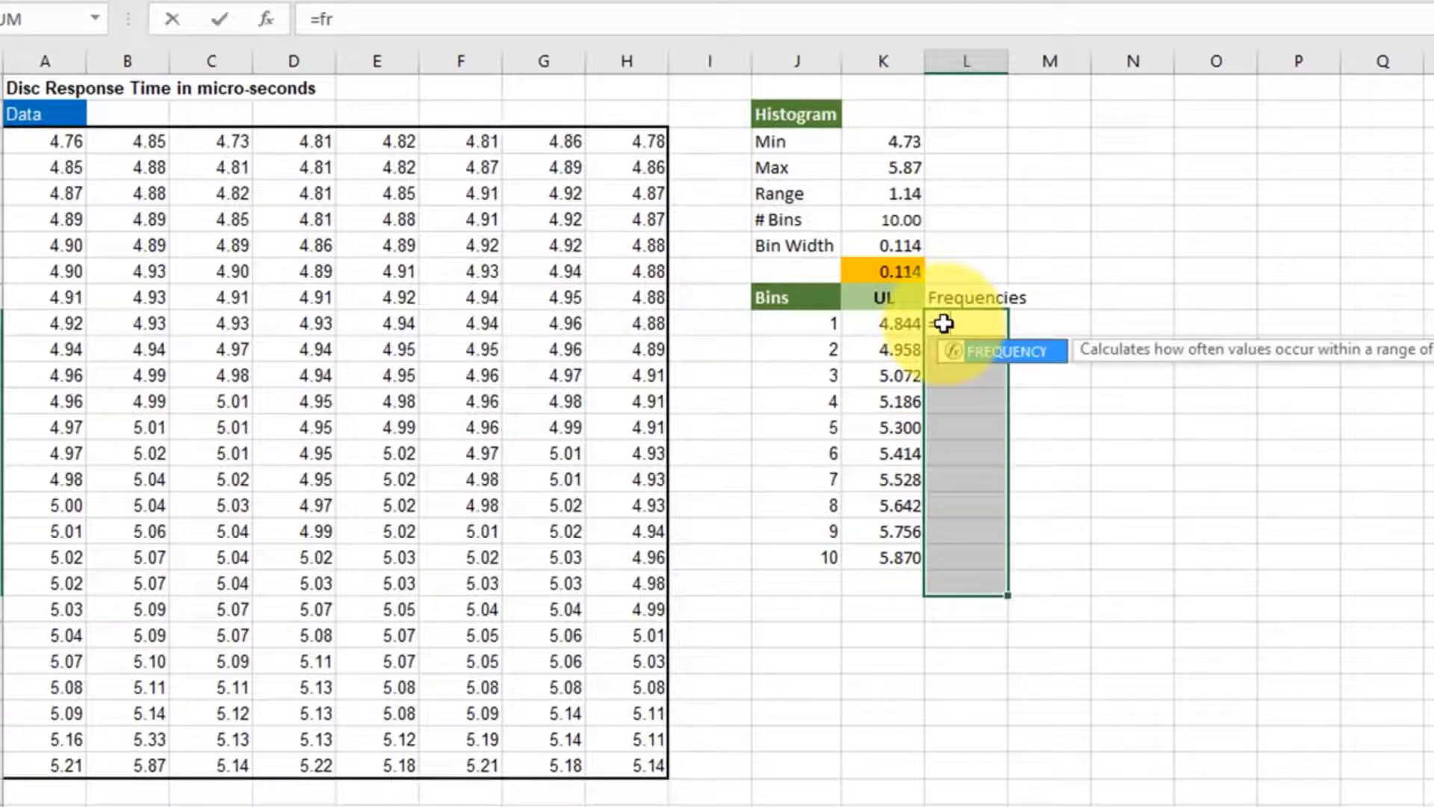
pyautogui.doubleClick(1009, 354)
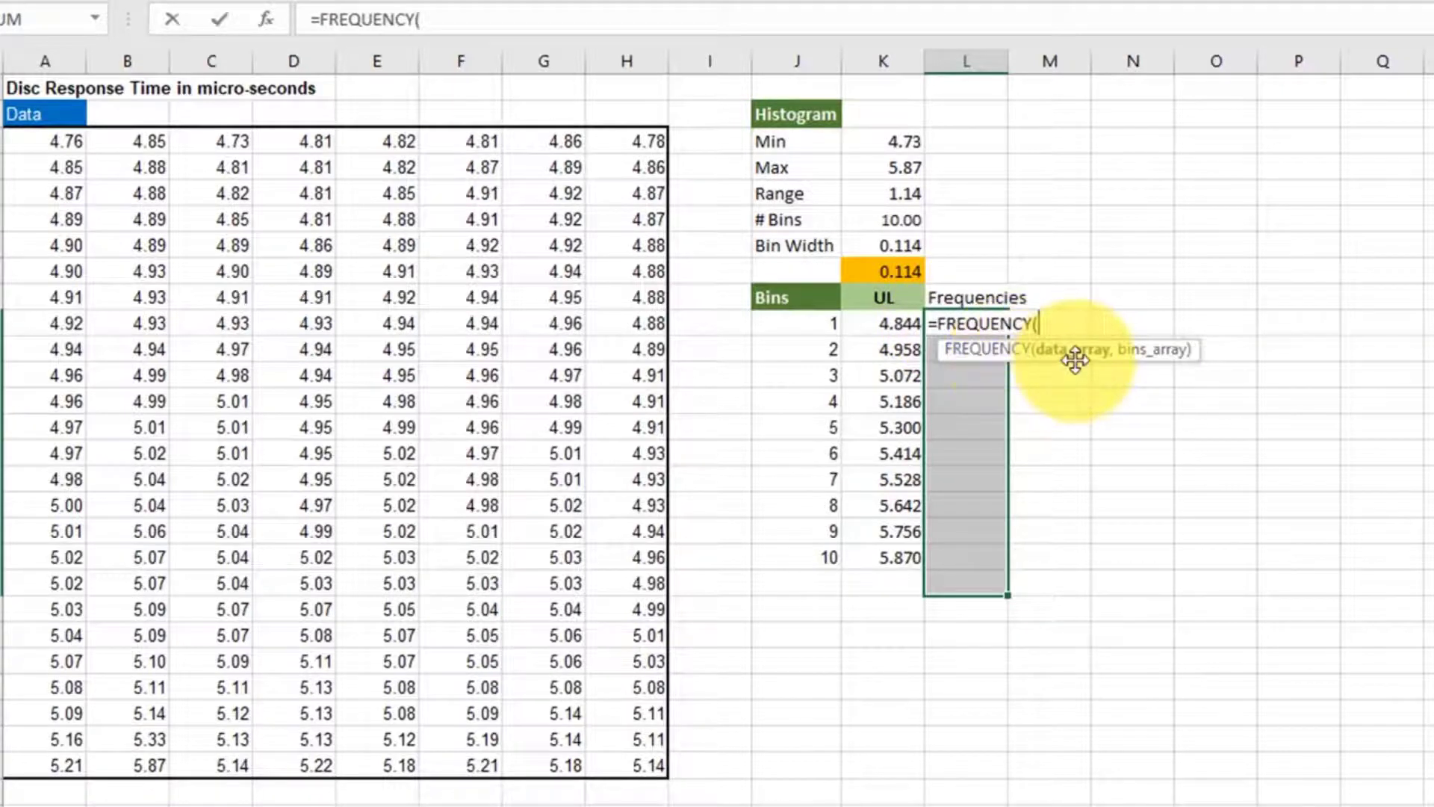
pyautogui.moveTo(56, 142); pyautogui.dragTo(626, 754)
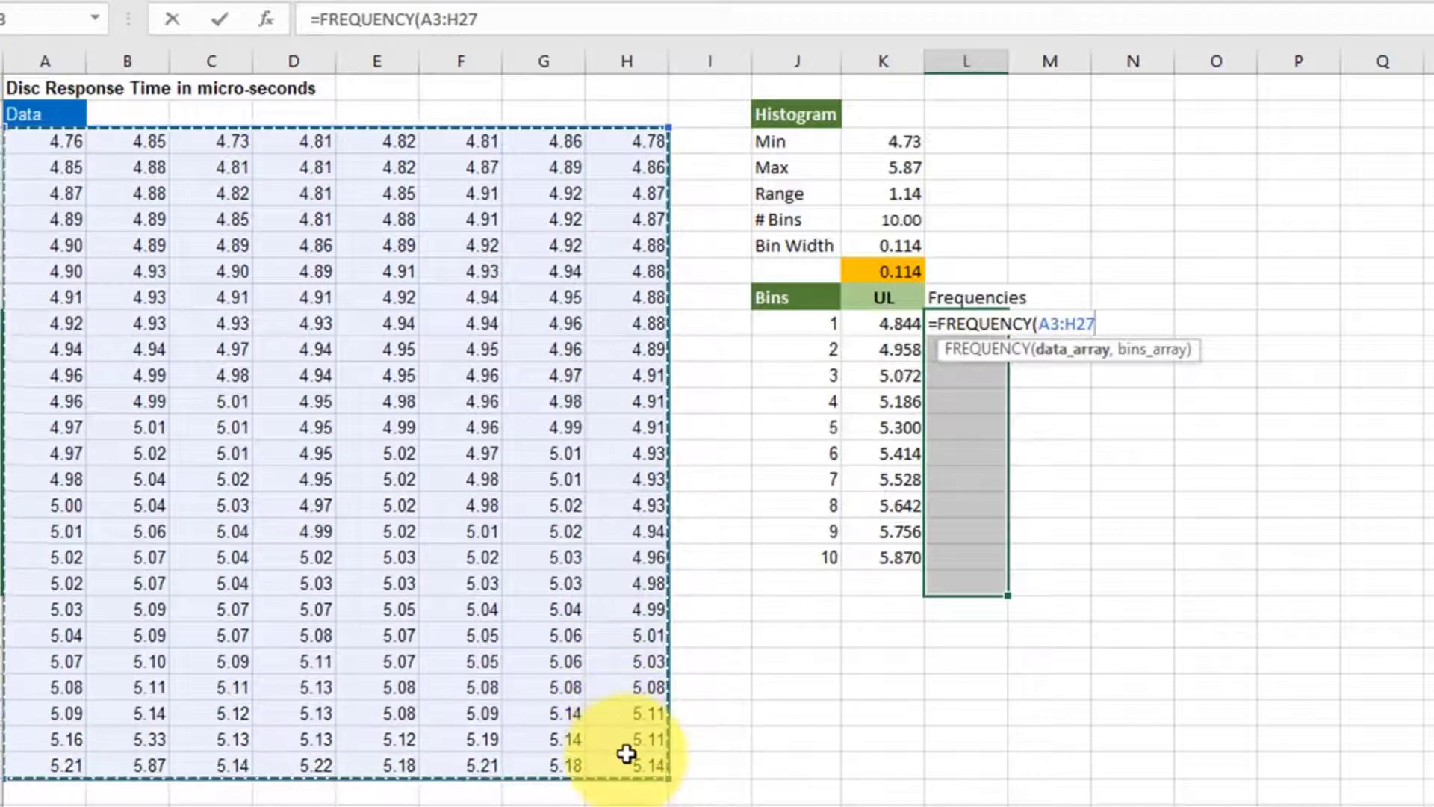
pyautogui.write(',')
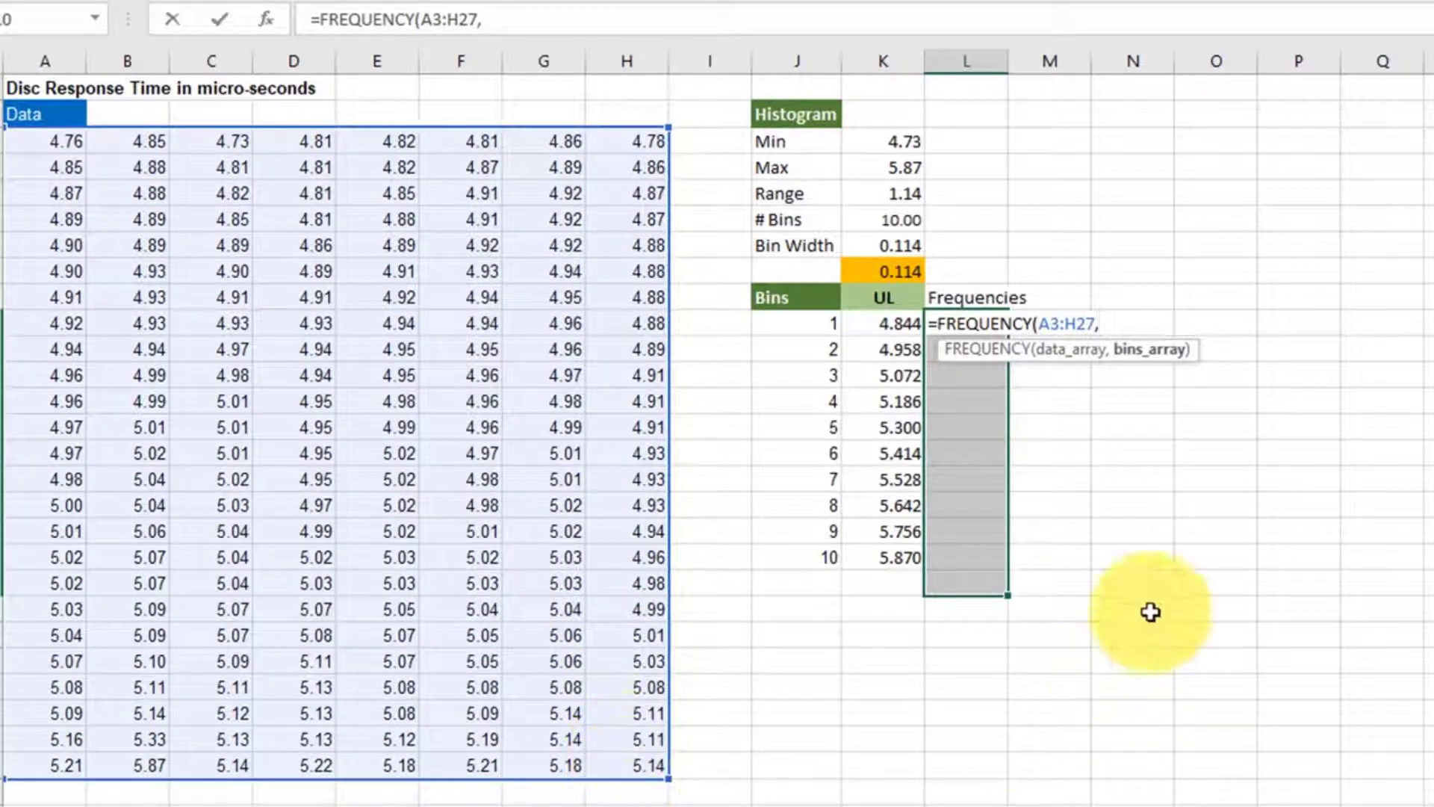
pyautogui.moveTo(906, 321); pyautogui.dragTo(908, 554)
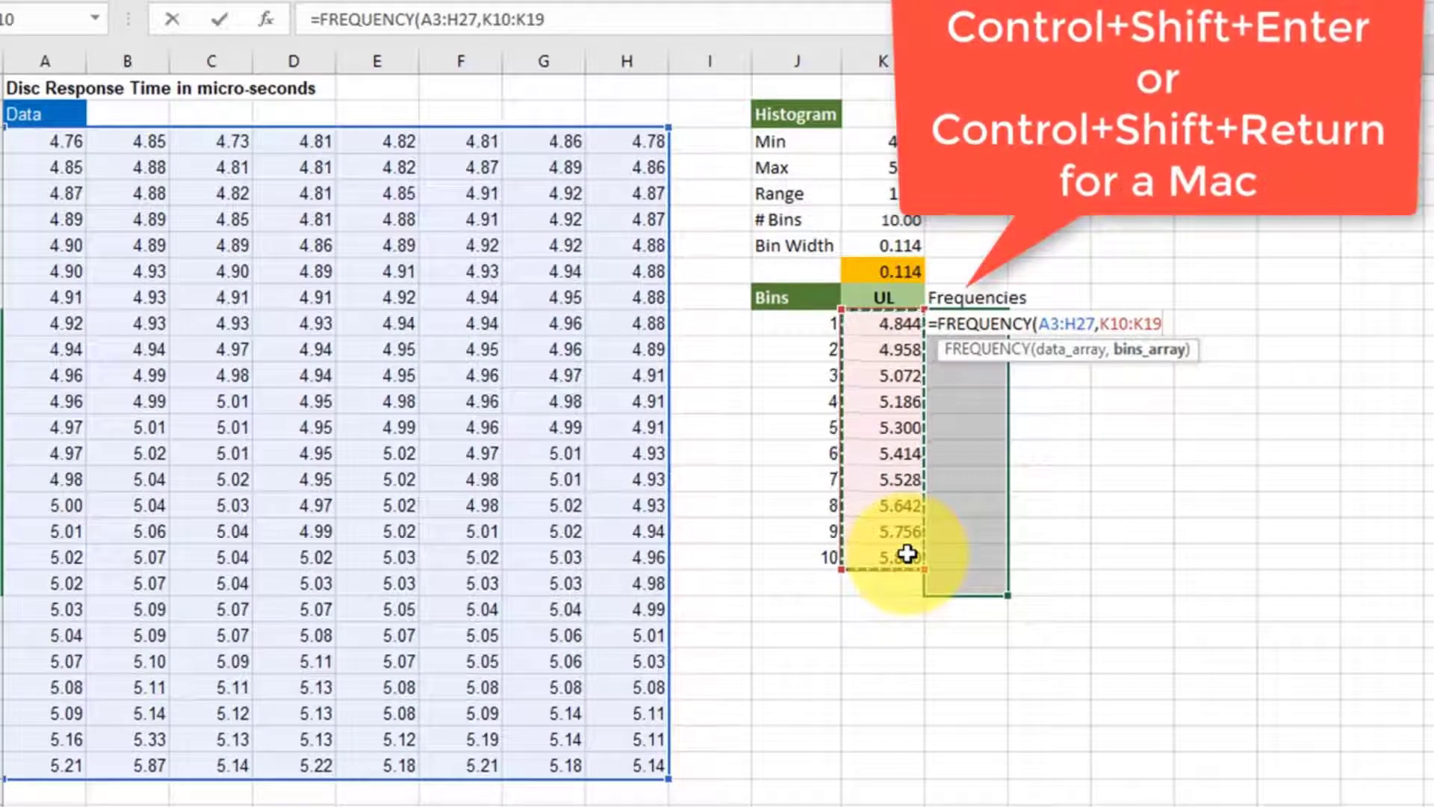
pyautogui.hotkey('ctrl', 'shift', 'Return')
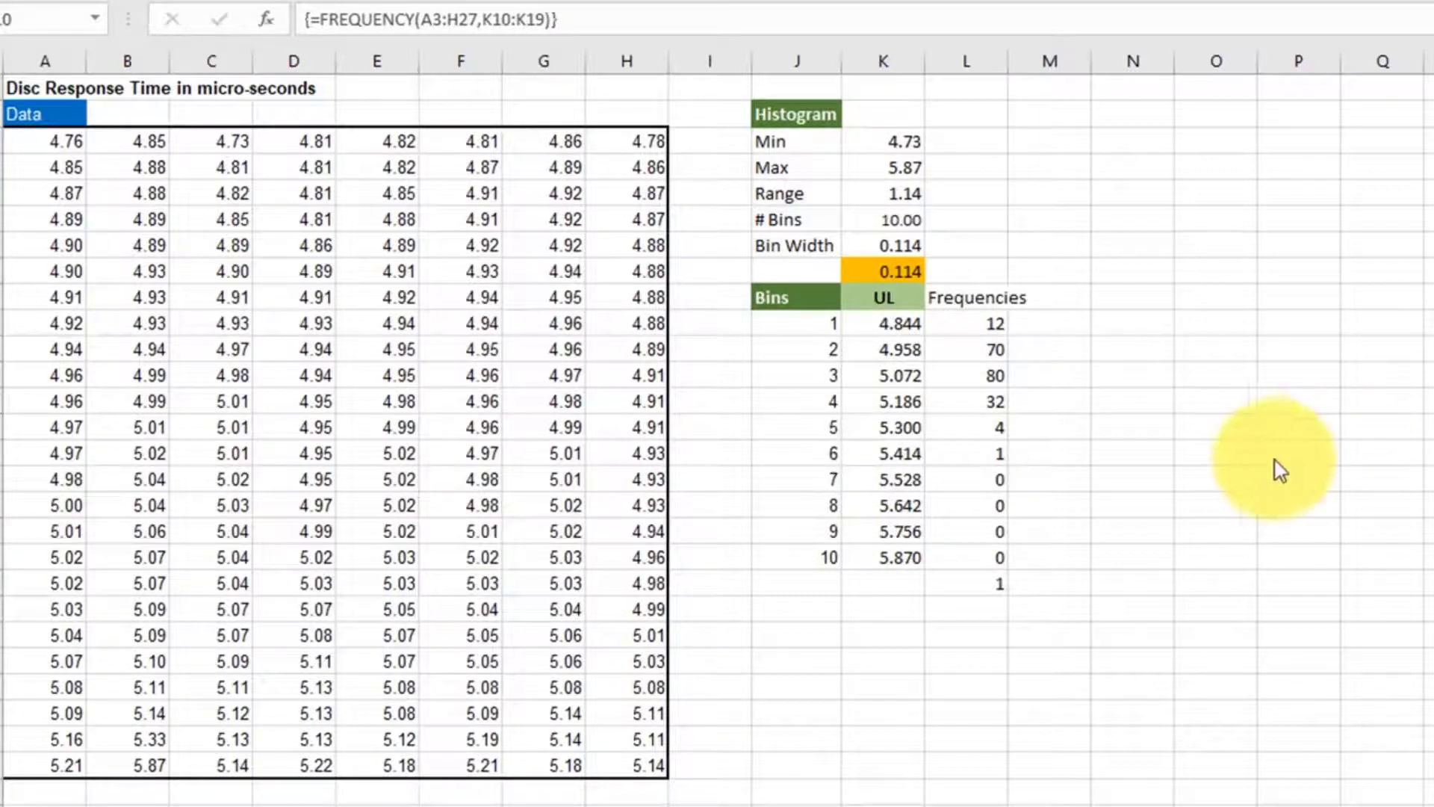
# - Insert the recommended clustered column chart from K9:L20 and place it beside the bins table, over about columns N to T
pyautogui.click(895, 298)
pyautogui.moveTo(894, 298); pyautogui.dragTo(893, 583)
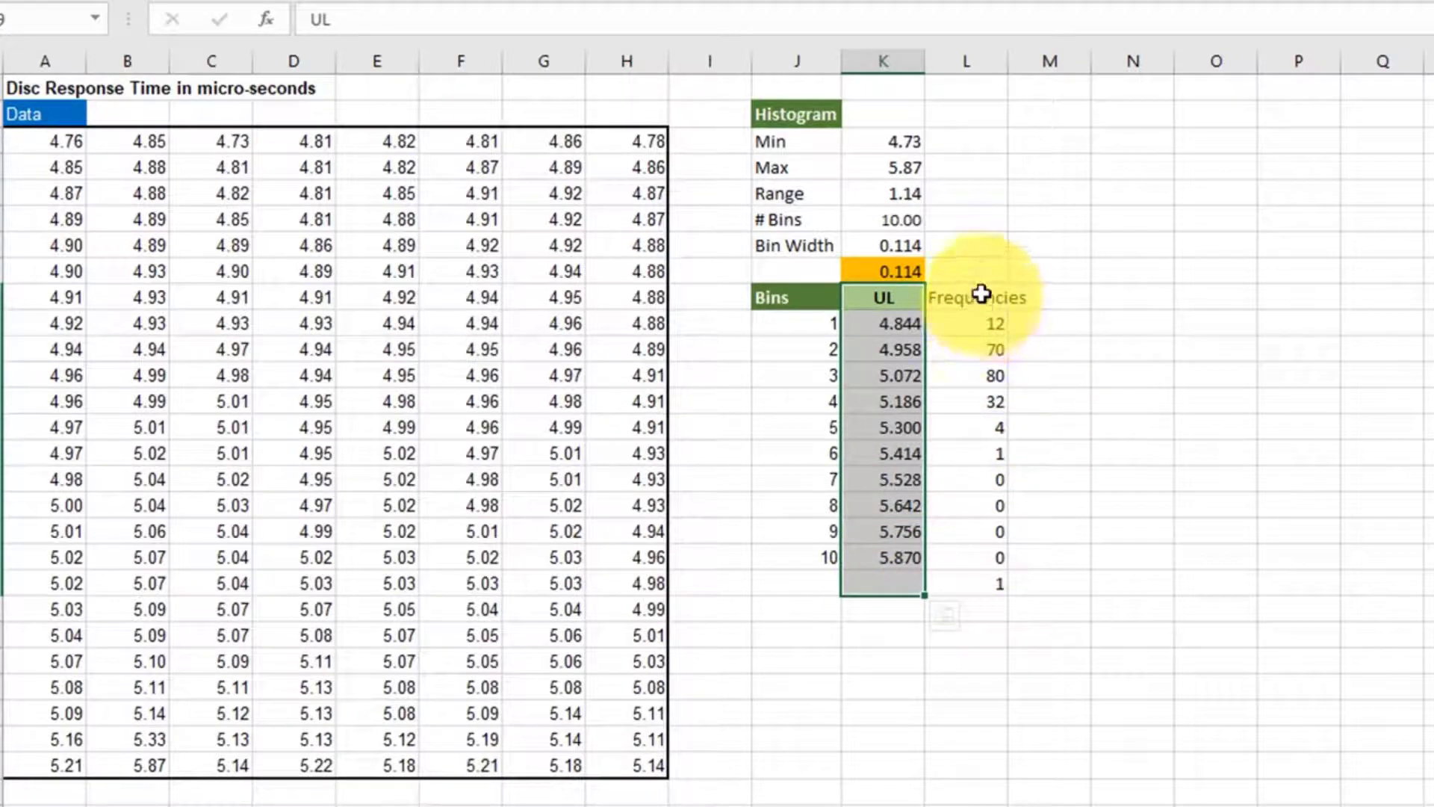
pyautogui.moveTo(981, 293); pyautogui.dragTo(973, 579)
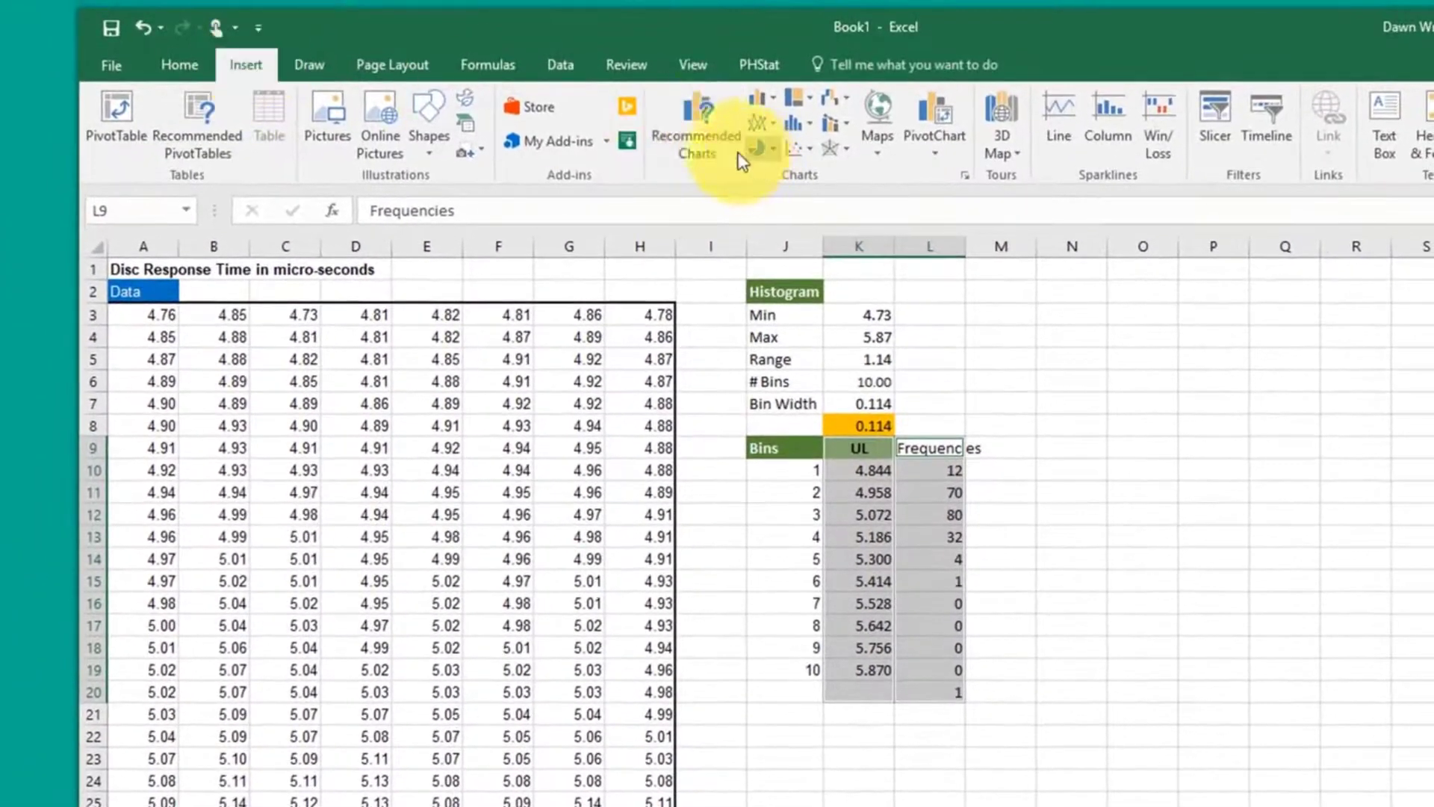
pyautogui.click(721, 131)
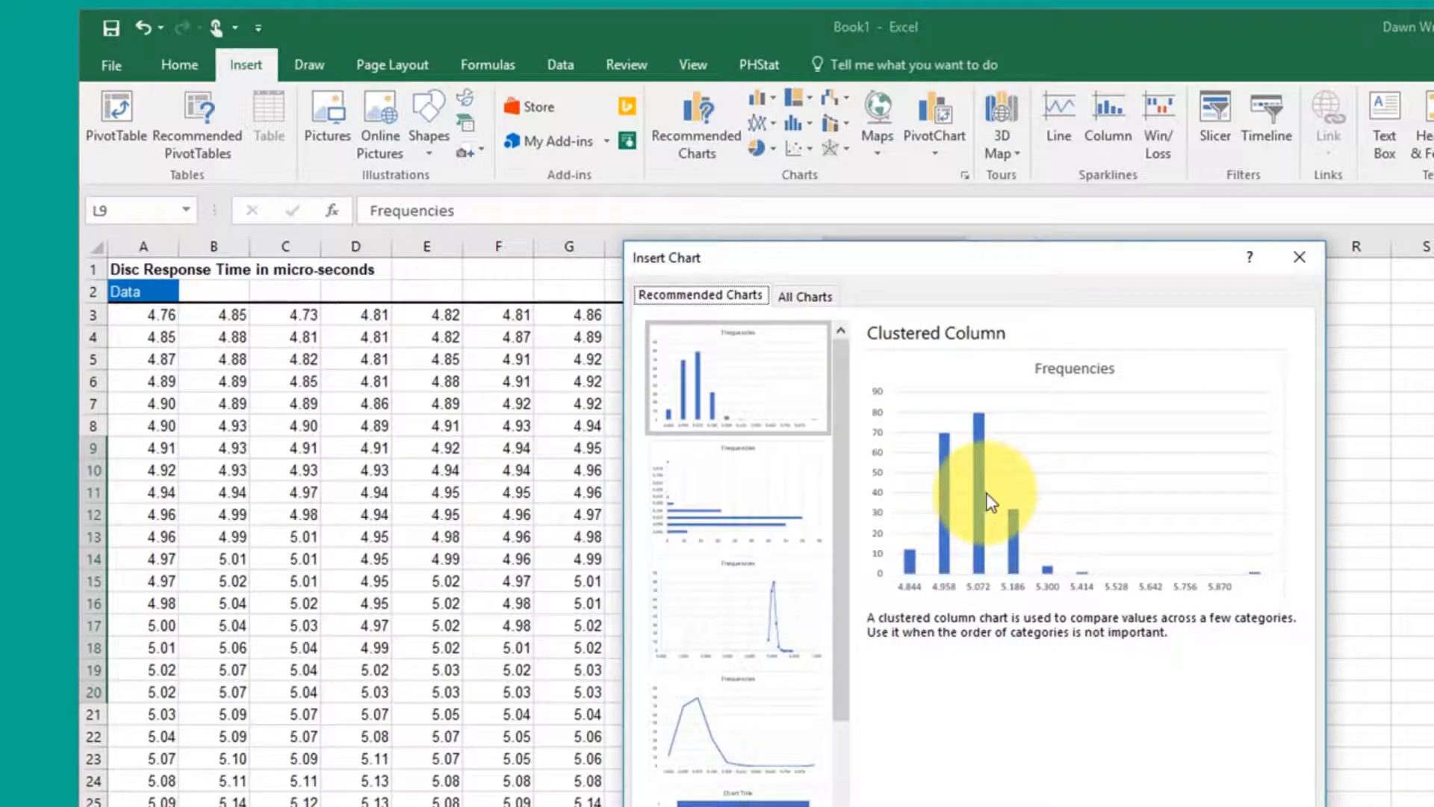
pyautogui.click(1147, 806)
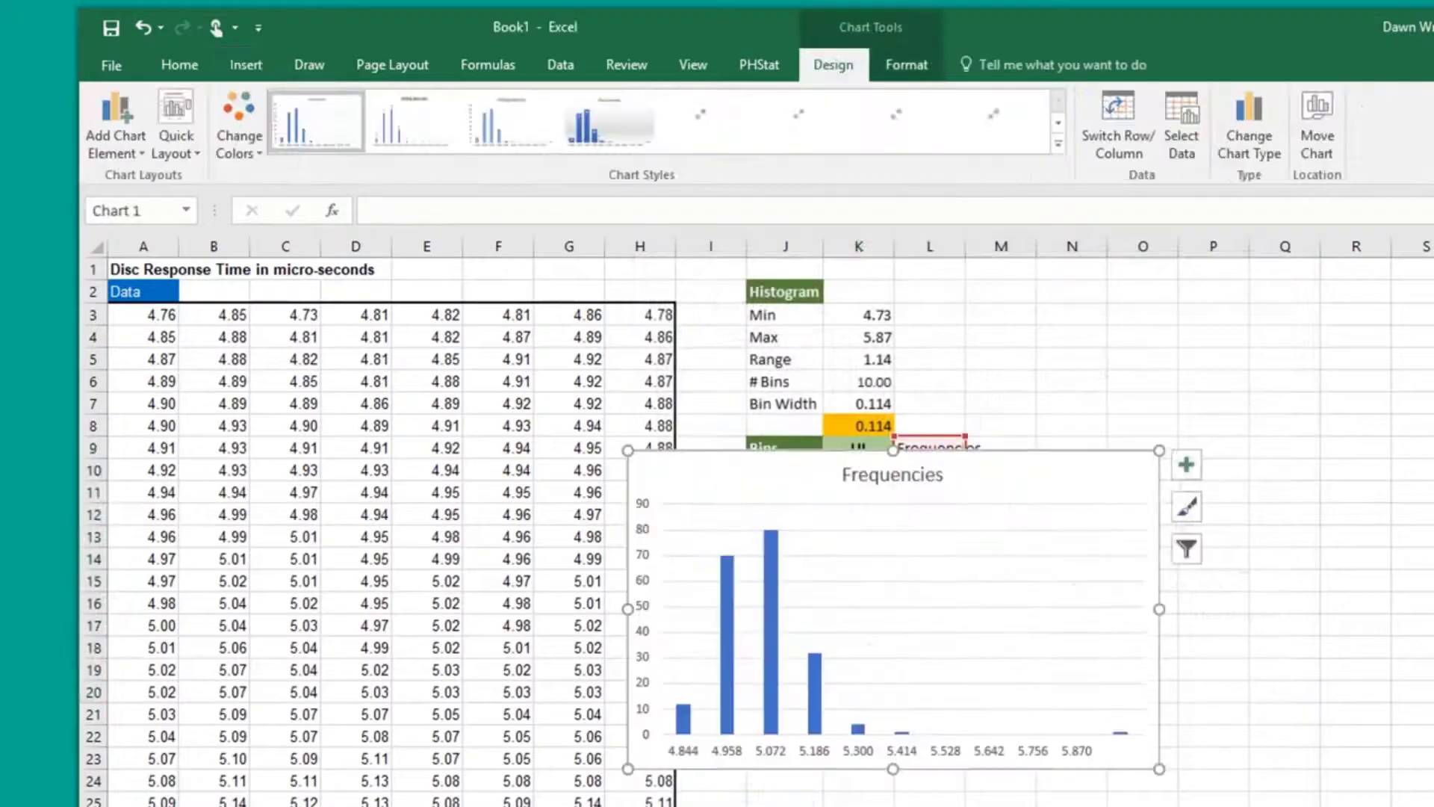
pyautogui.moveTo(1002, 490); pyautogui.dragTo(1375, 402)
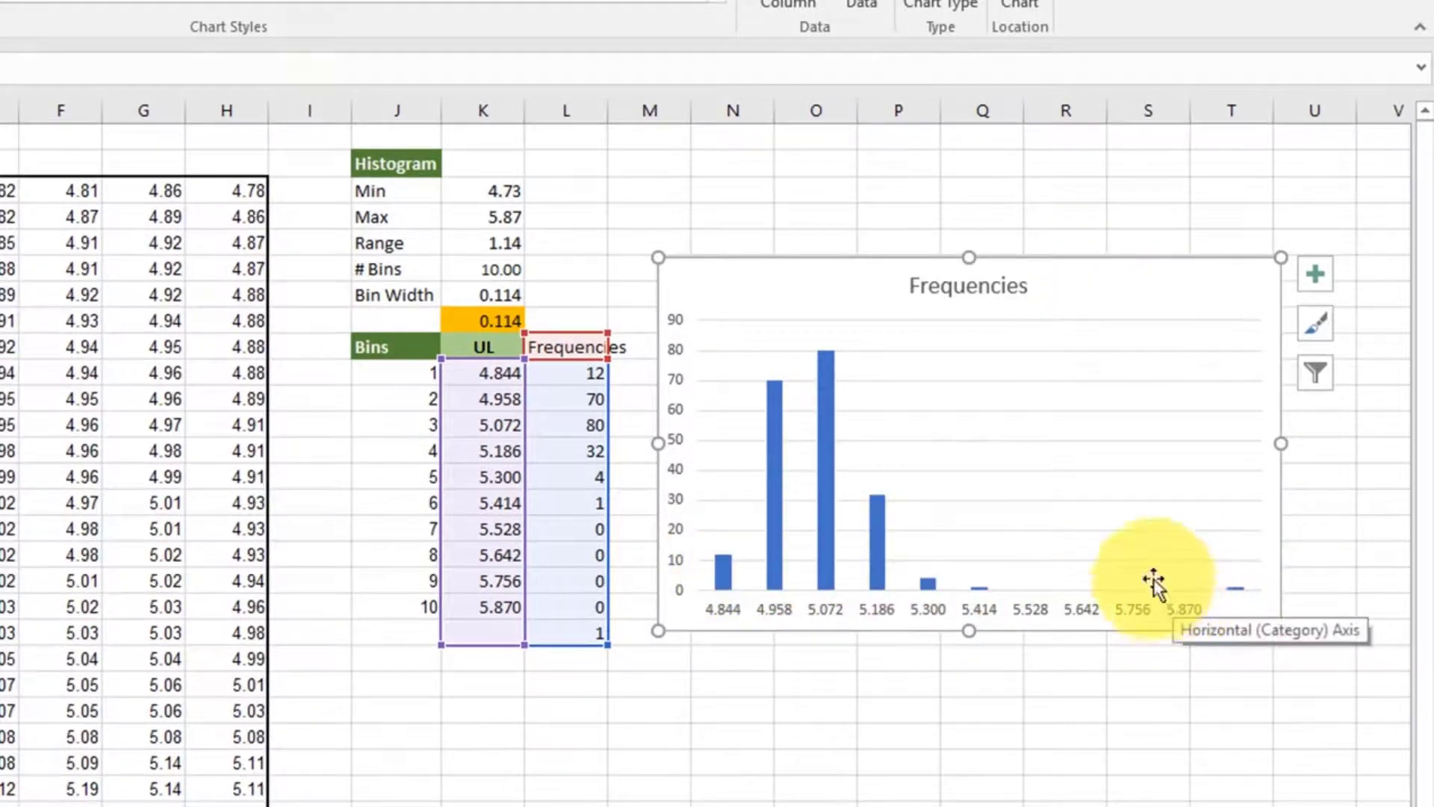
# - Set the gap width of the chart's Frequencies data series to 0%
pyautogui.click(832, 566)
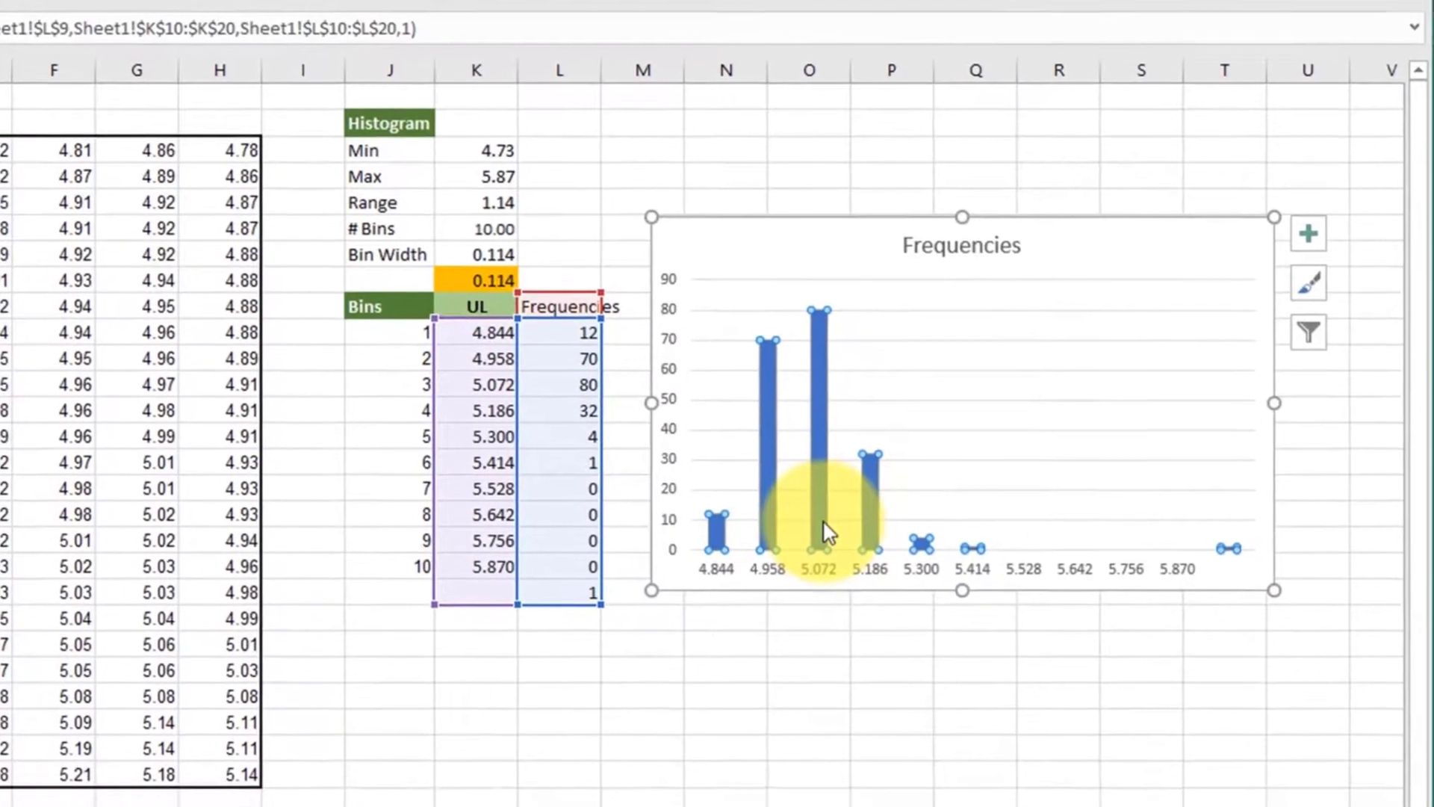
pyautogui.rightClick(830, 575)
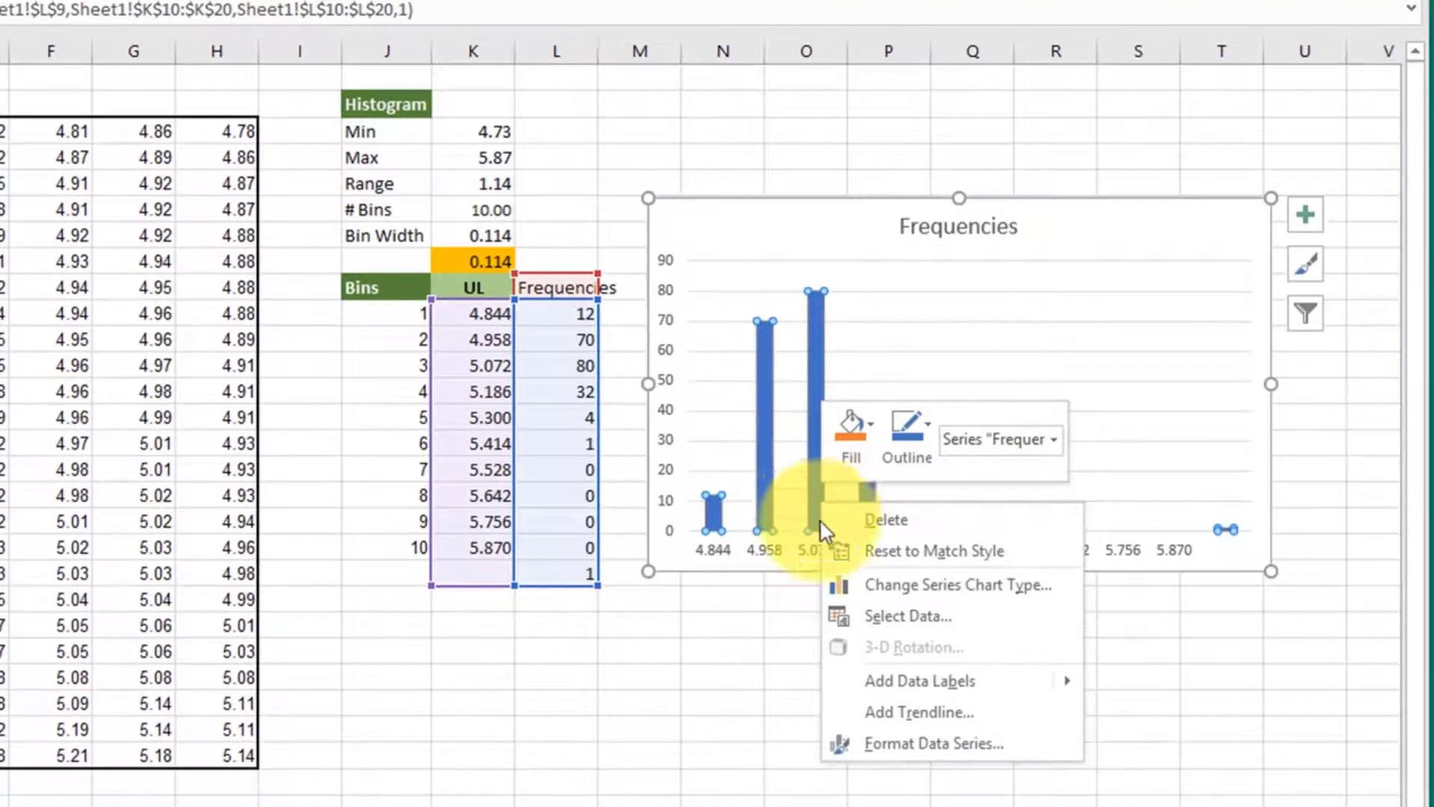
pyautogui.click(912, 741)
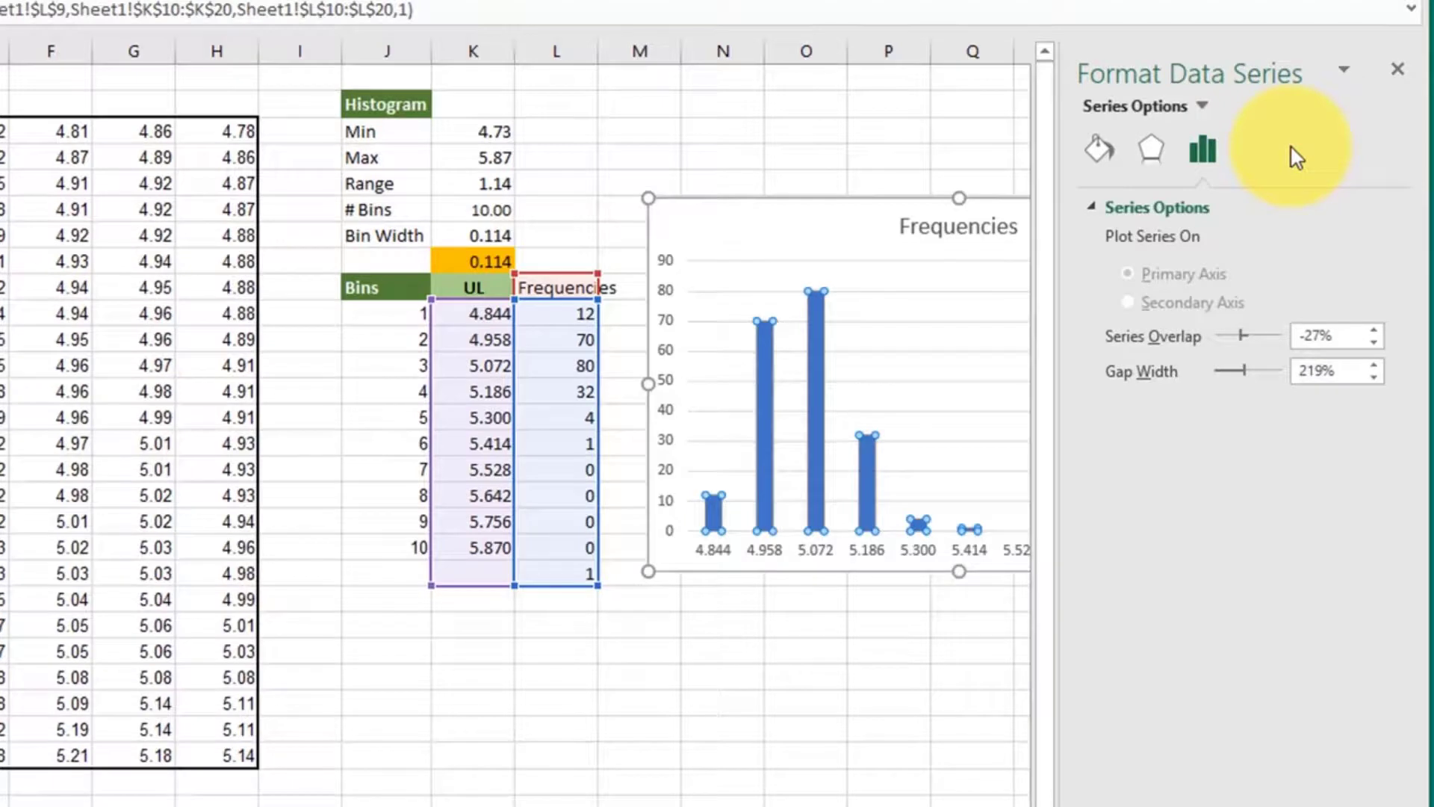
pyautogui.moveTo(1246, 375); pyautogui.dragTo(1212, 373)
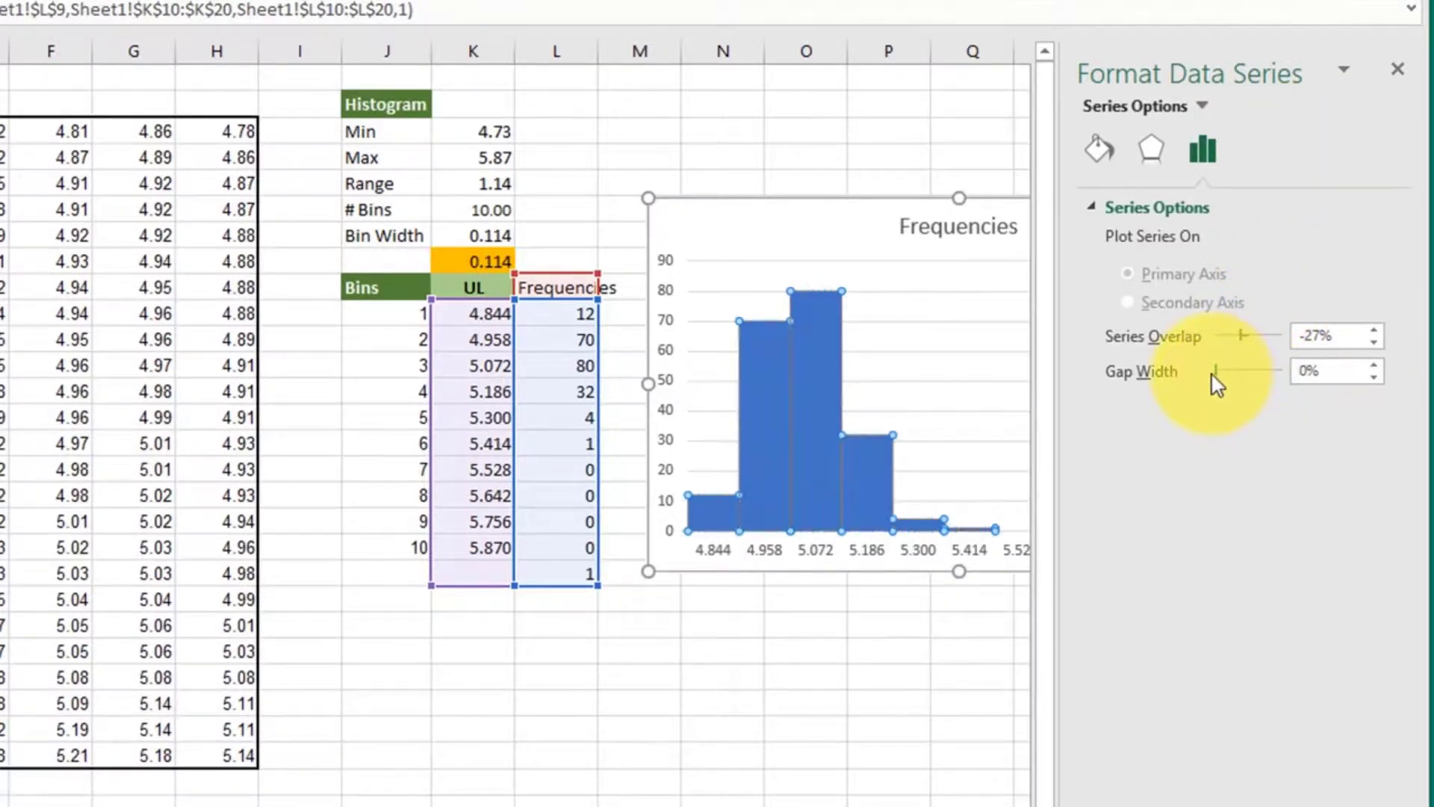
# - Give the histogram columns a solid black border, then close the series formatting and deselect the chart
pyautogui.click(1101, 149)
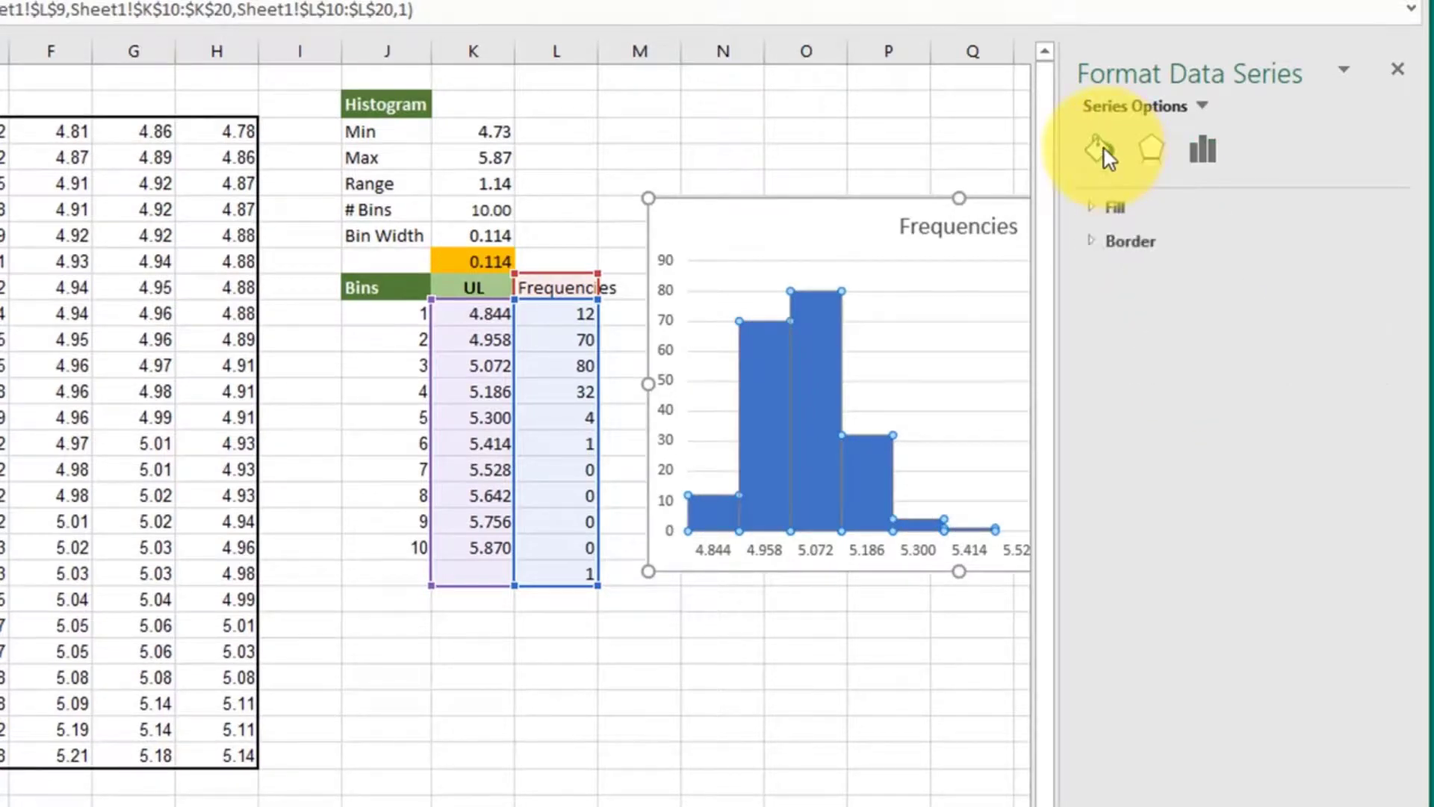
pyautogui.click(1143, 251)
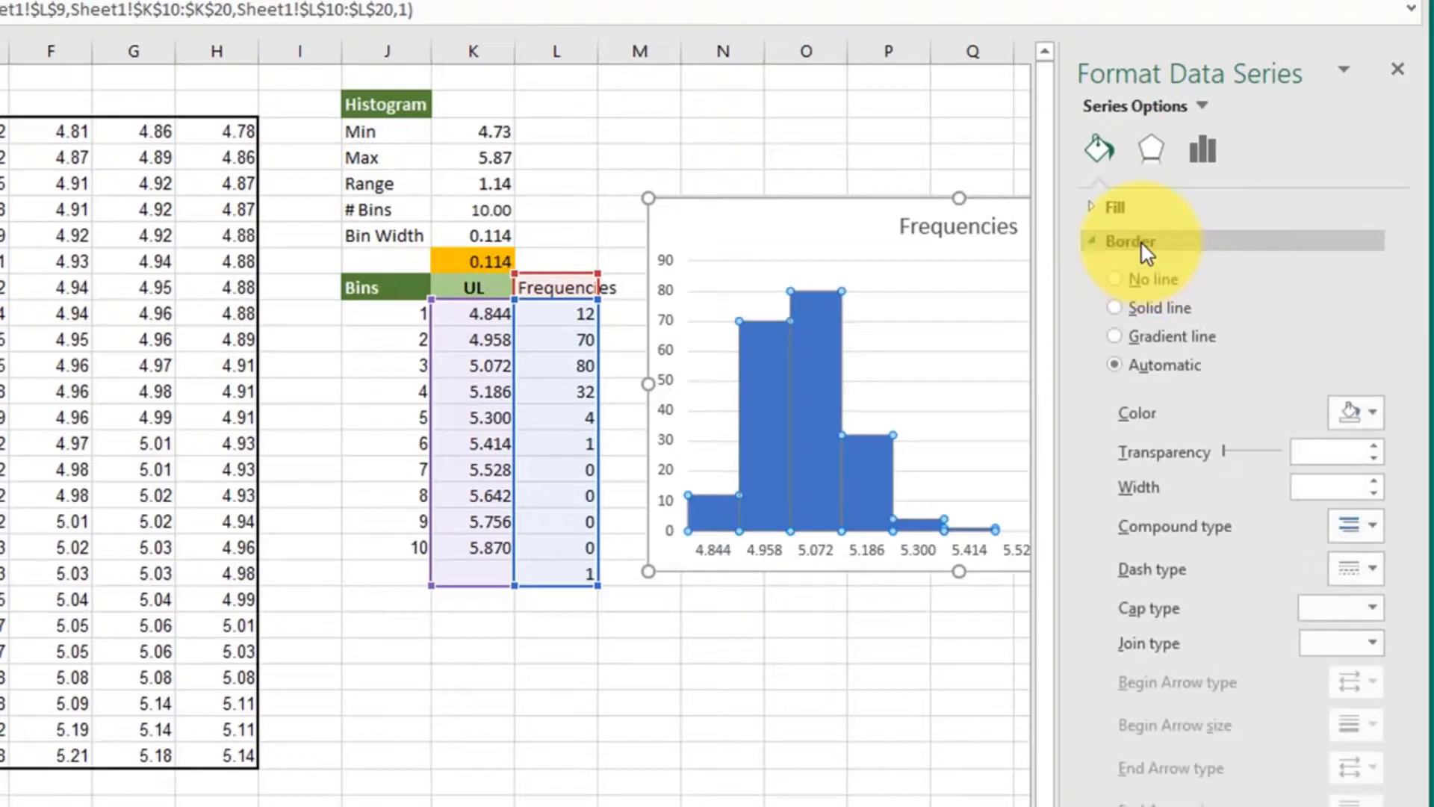
pyautogui.click(1379, 414)
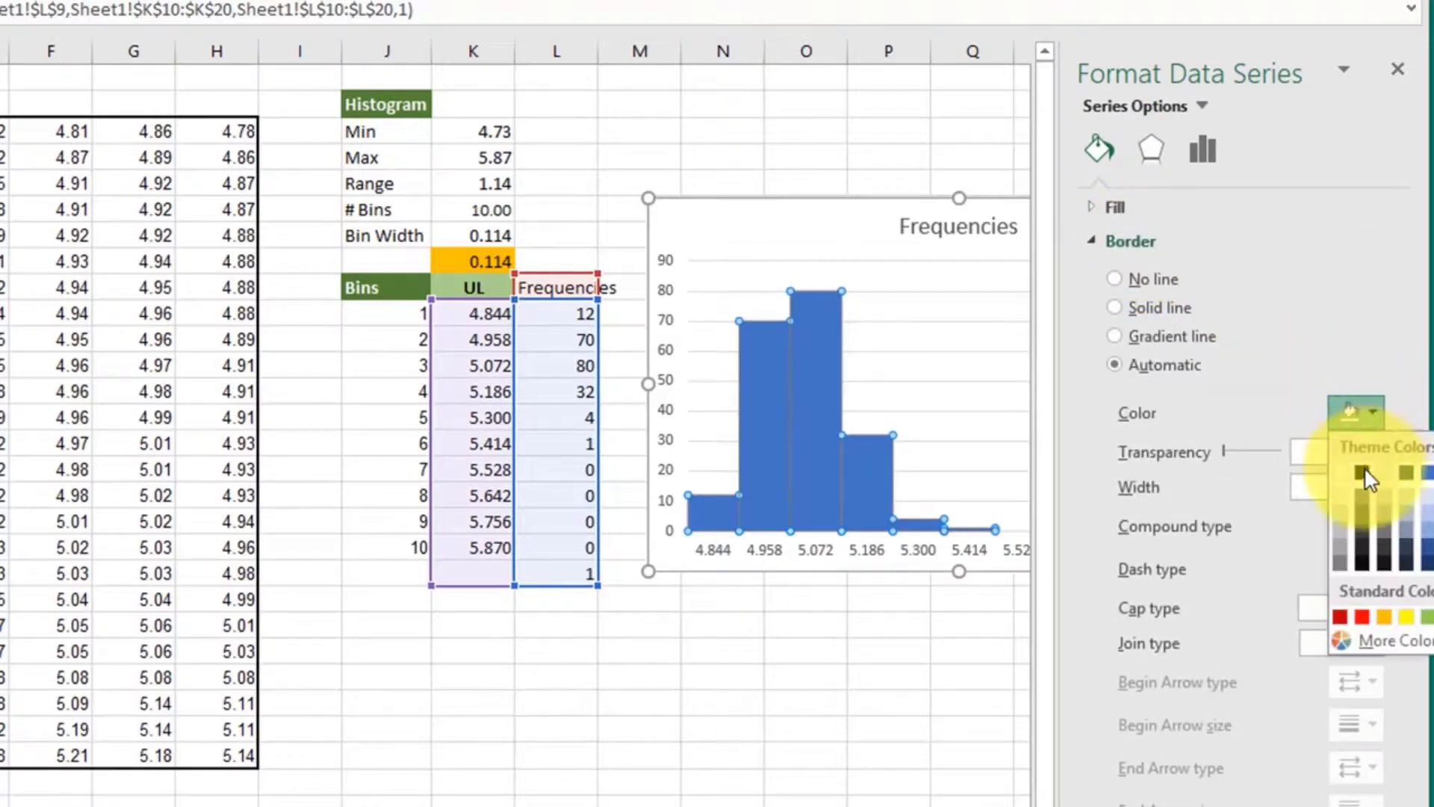
pyautogui.click(1364, 468)
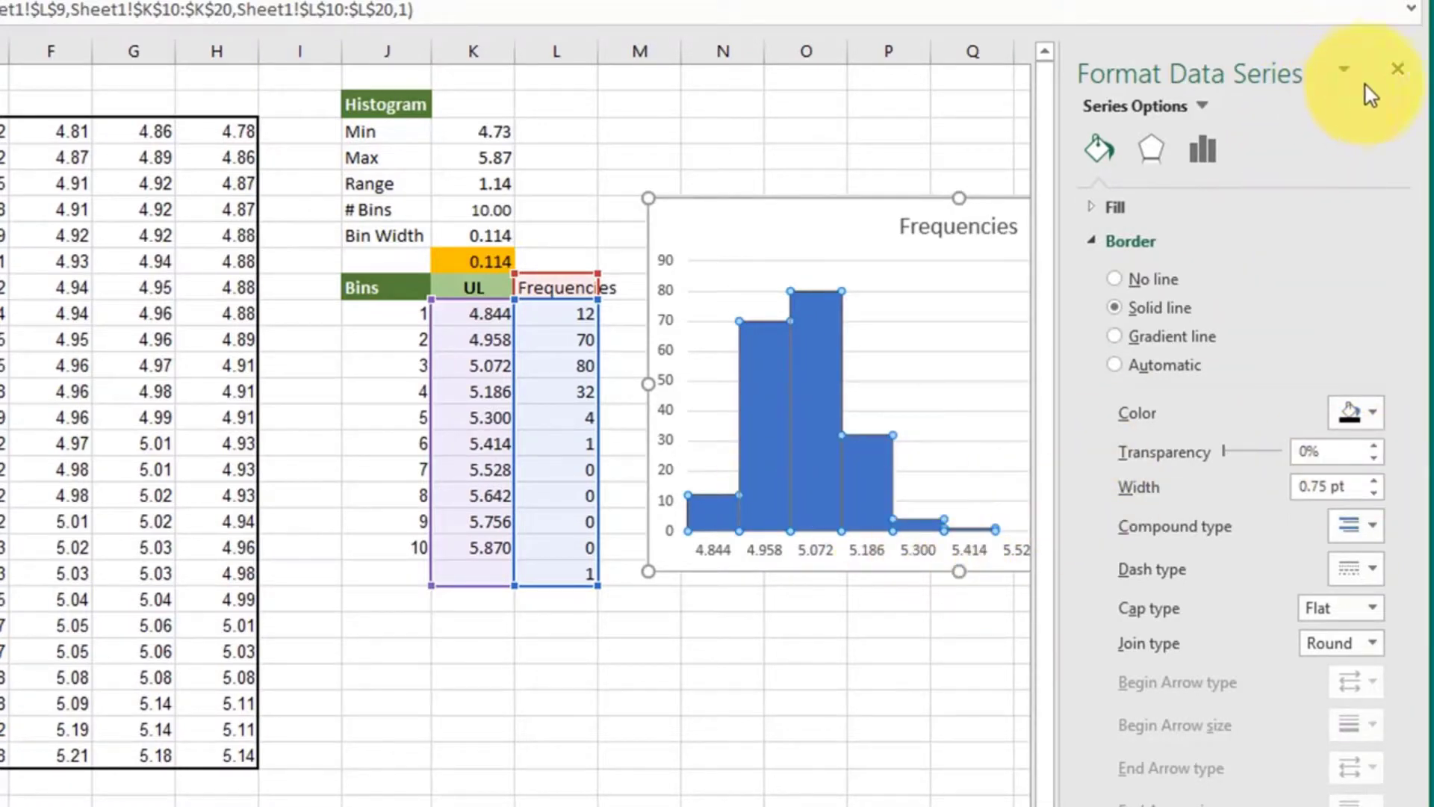
pyautogui.click(1397, 69)
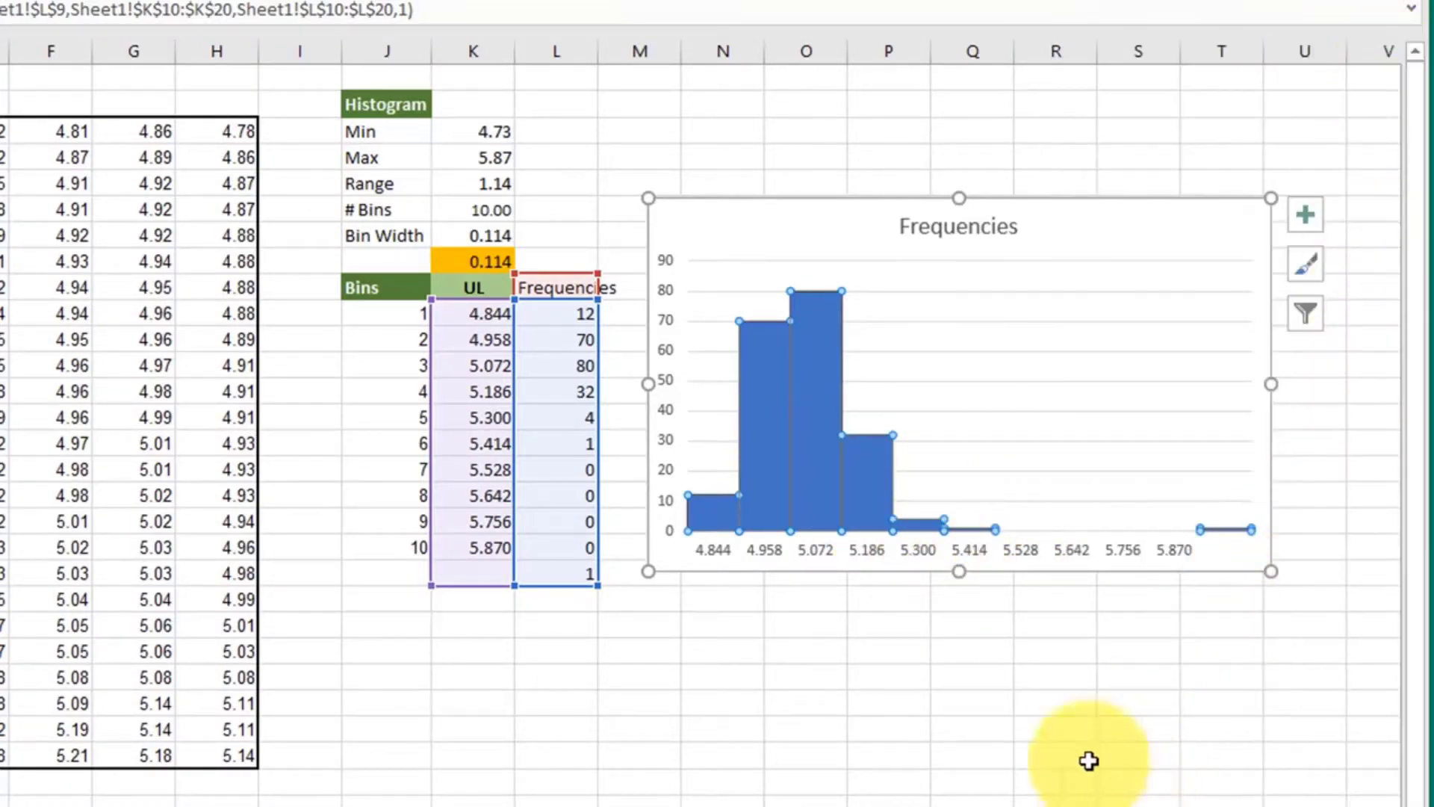
pyautogui.click(934, 669)
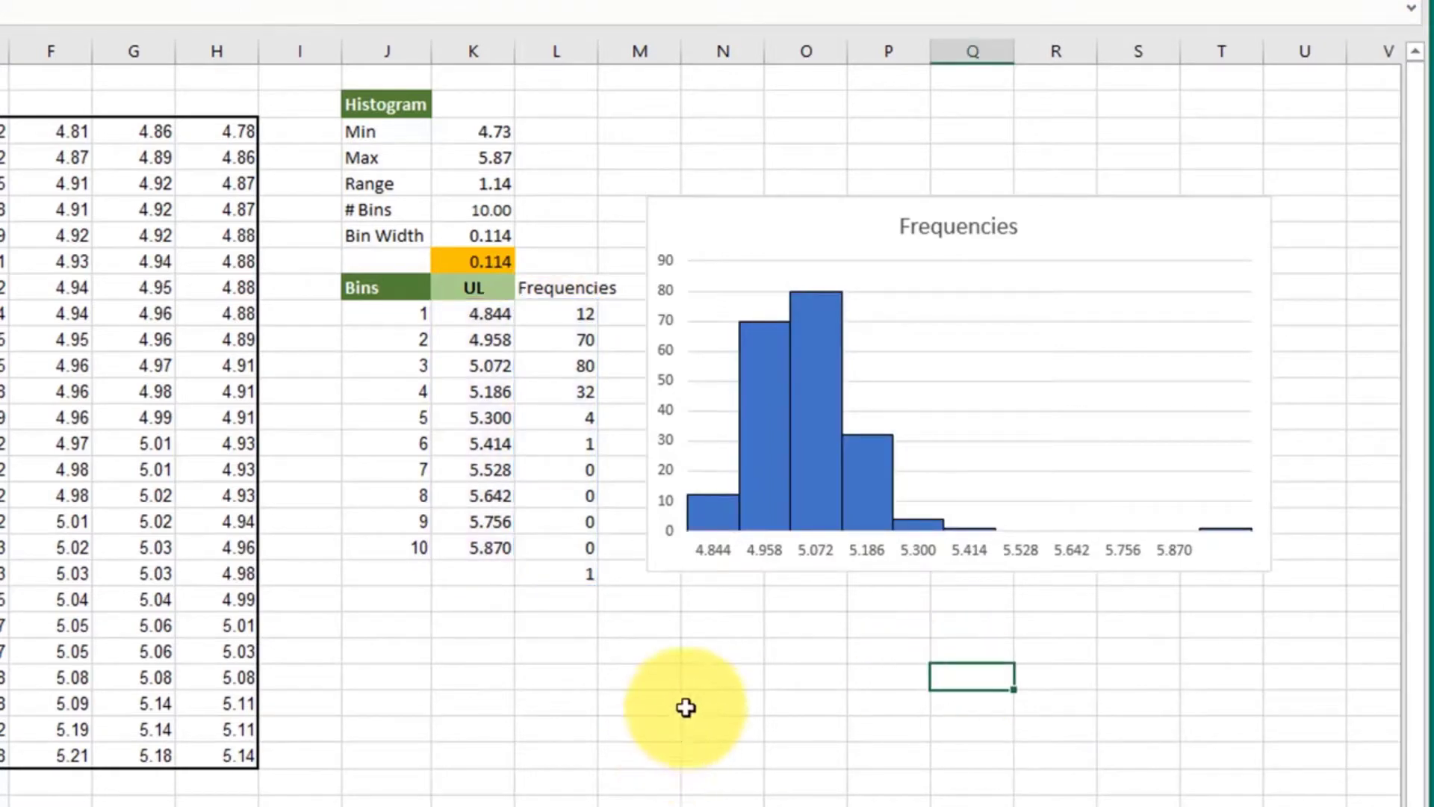